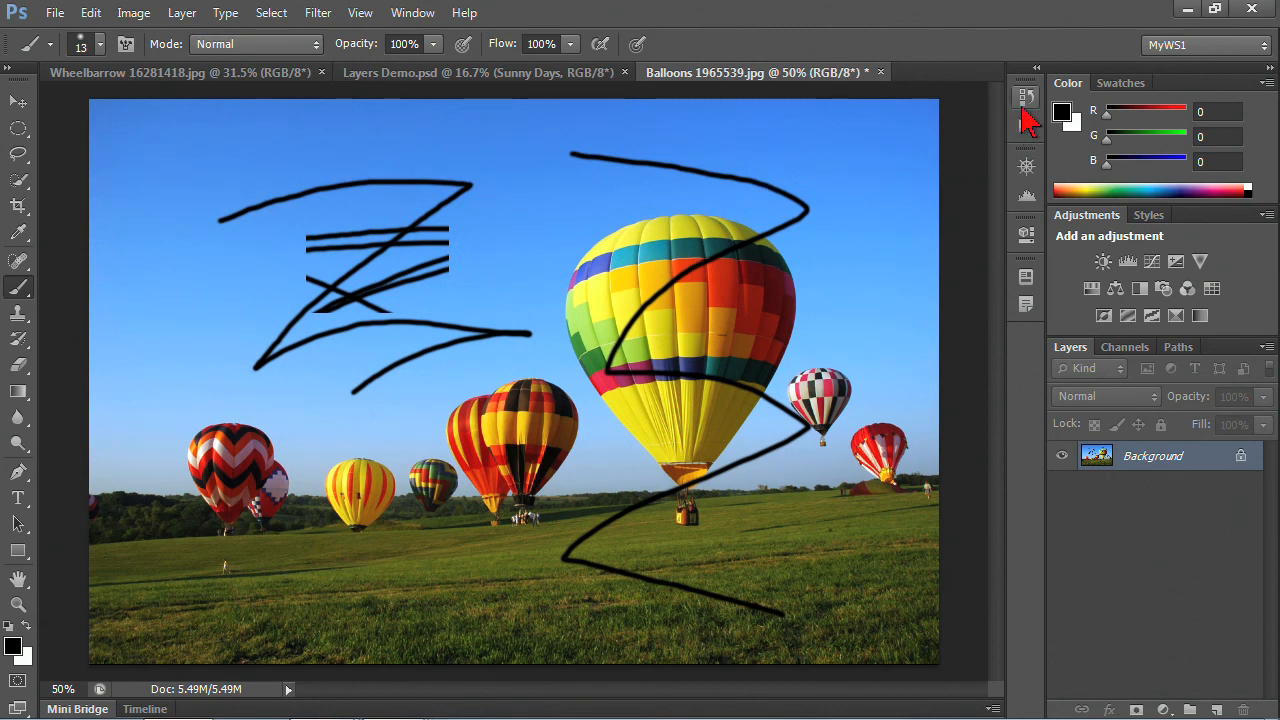
Show the document's edit history and enlarge its list of states
click(1025, 97)
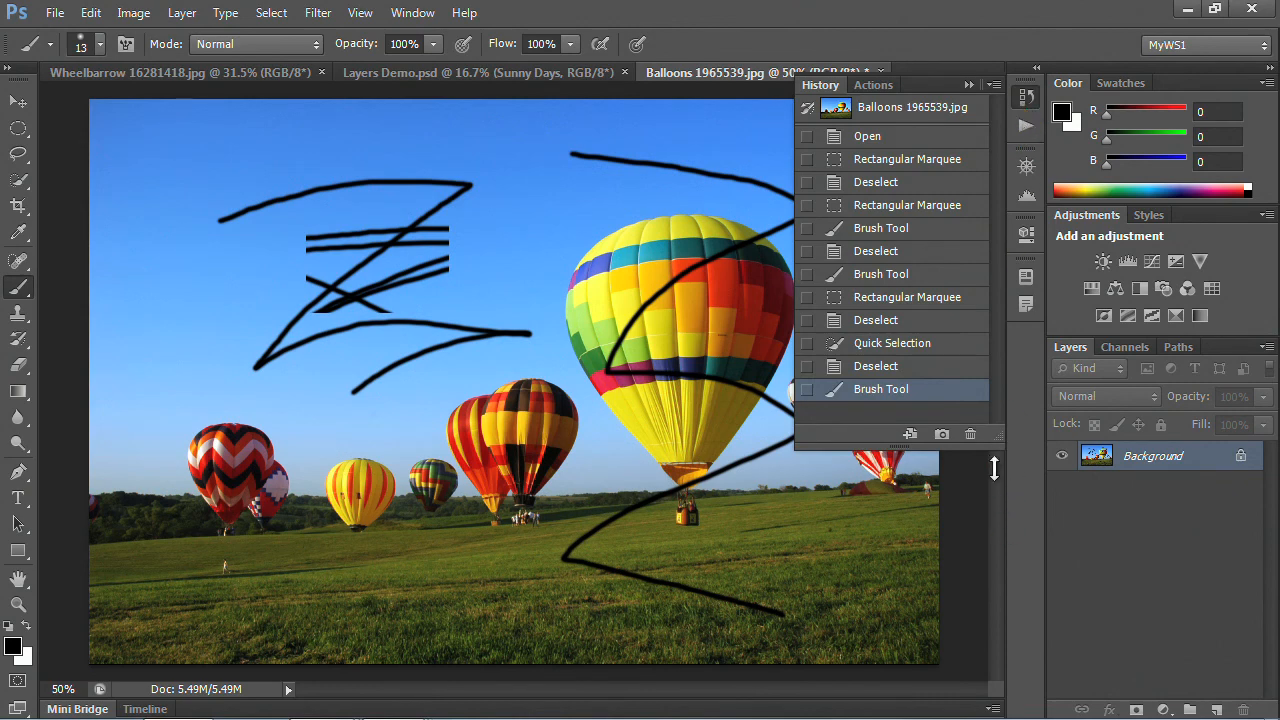
drag(997, 449, 998, 476)
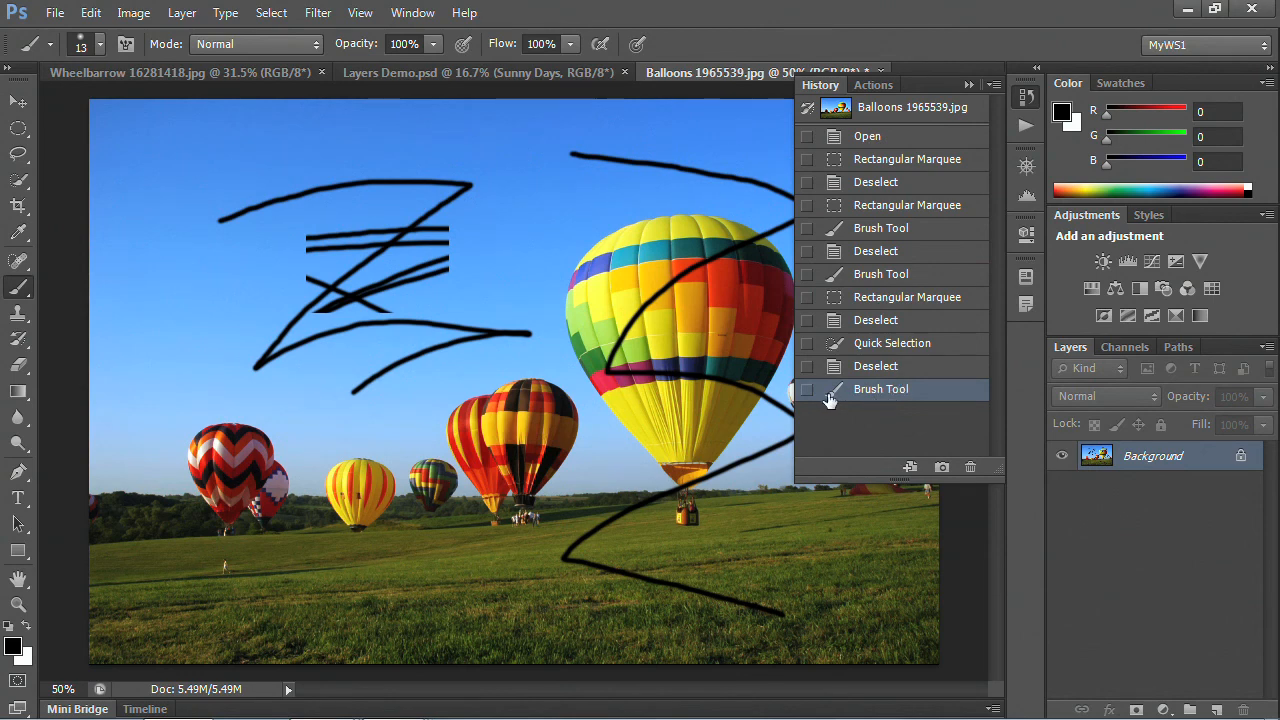
Step back through the history states one by one to the opening snapshot of Balloons 1965539.jpg
click(870, 369)
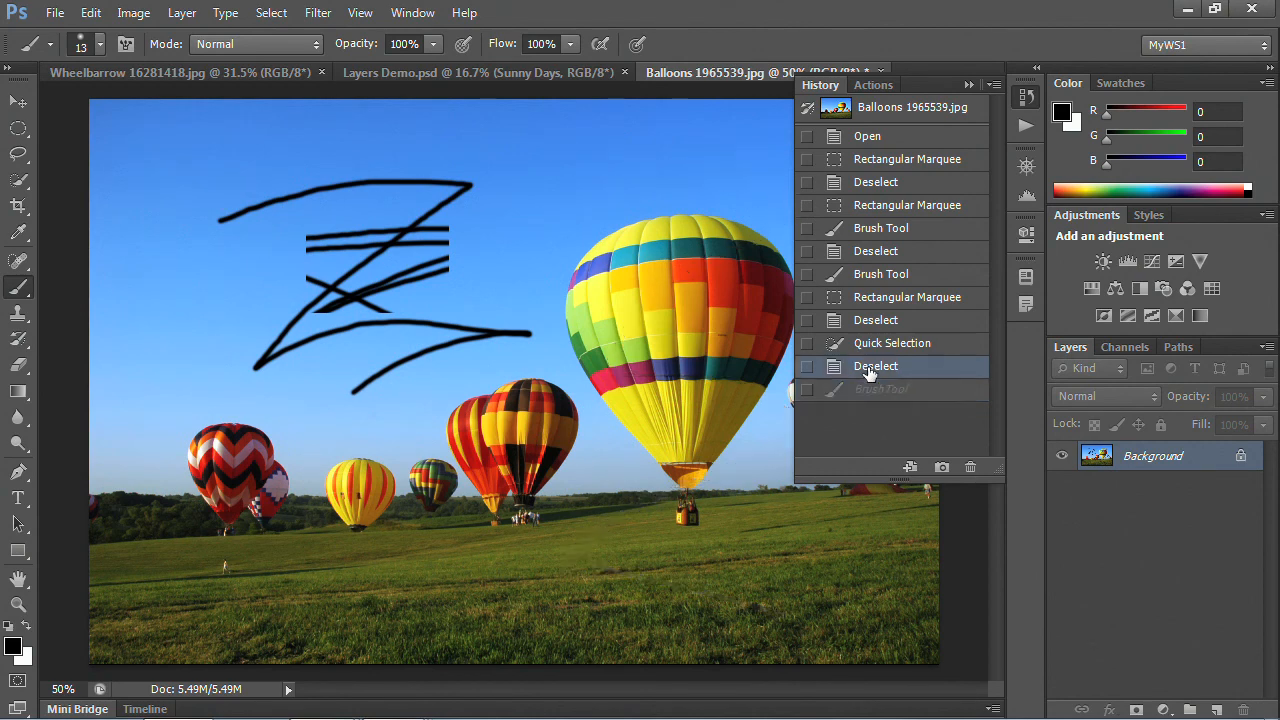
click(872, 344)
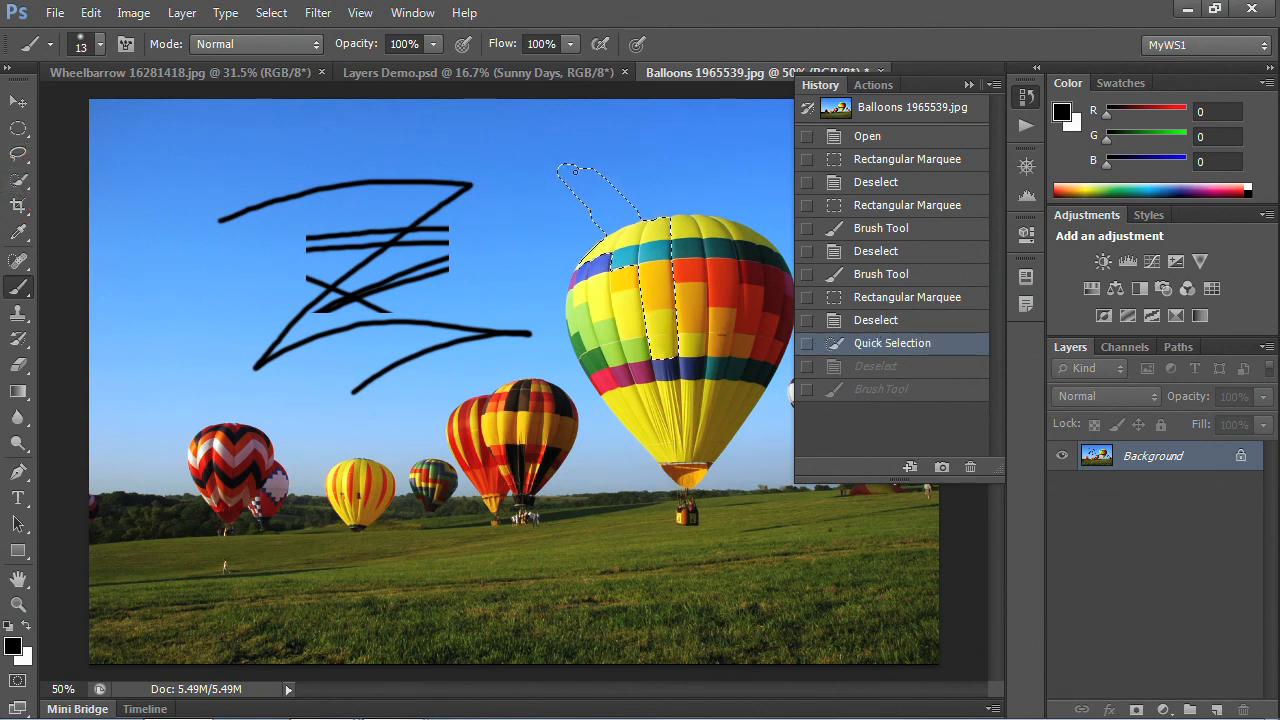
click(885, 322)
click(882, 343)
click(876, 319)
click(875, 297)
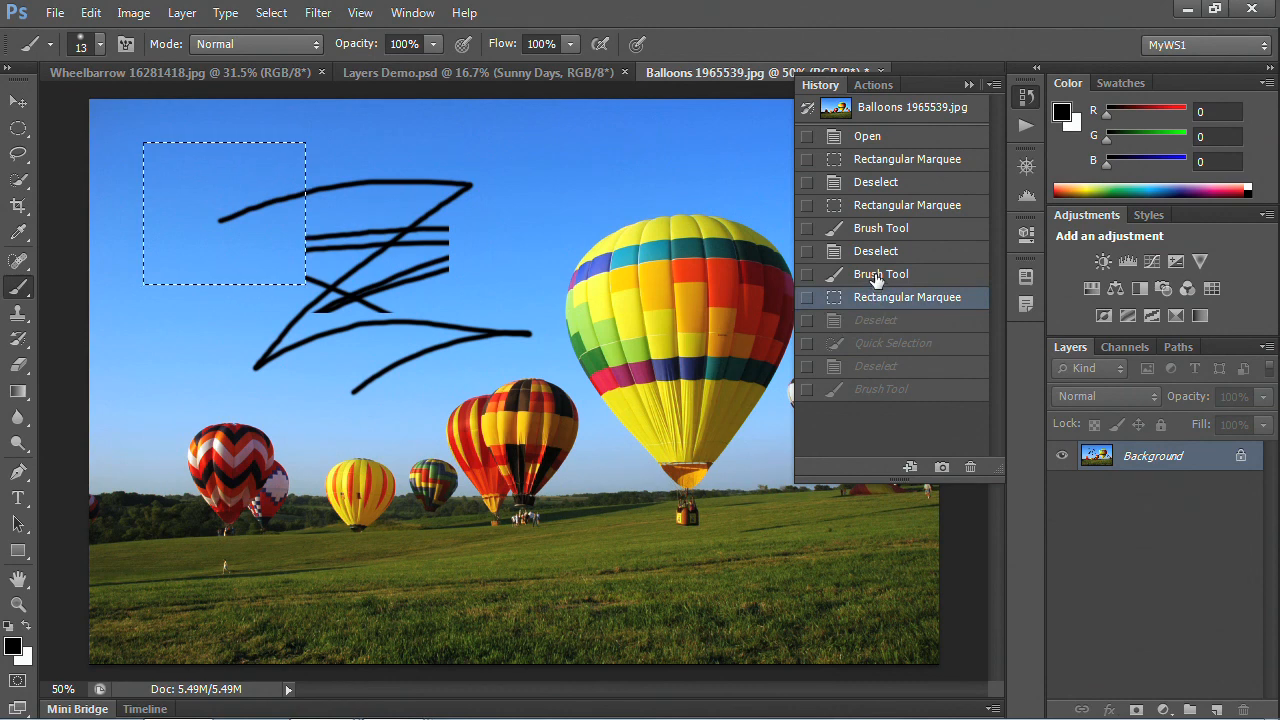
click(880, 275)
click(875, 251)
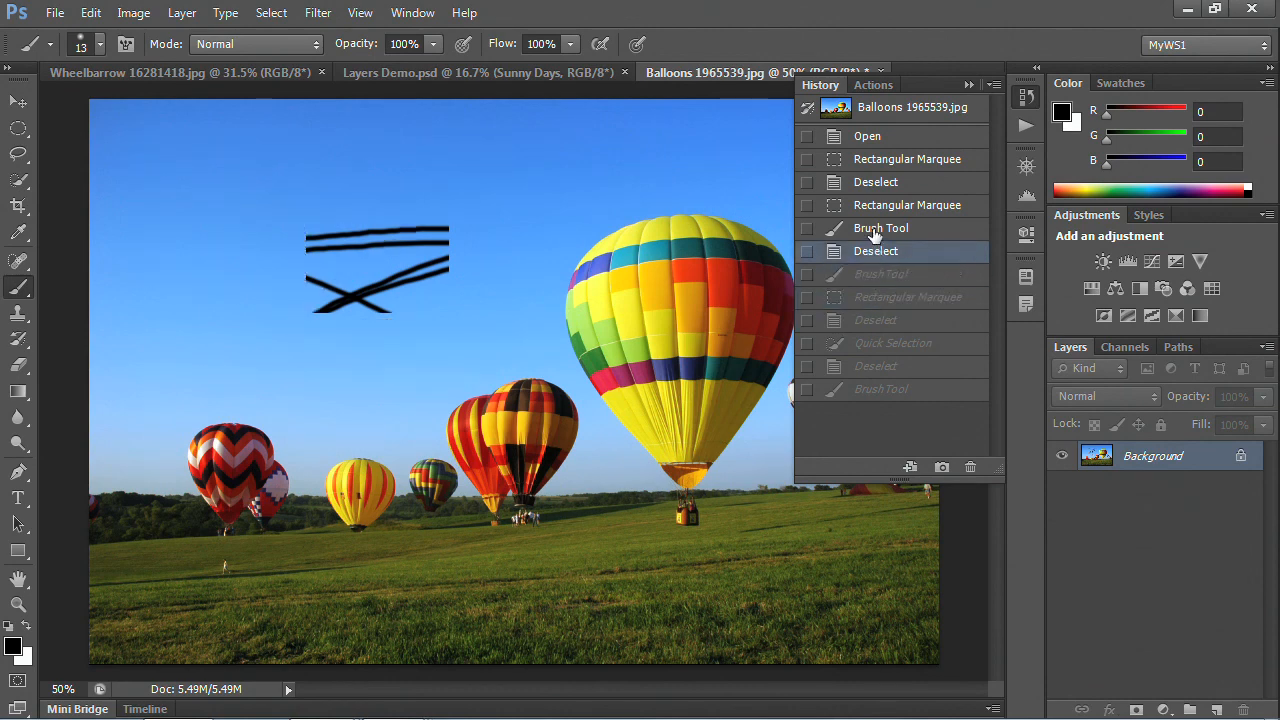
click(877, 231)
click(880, 210)
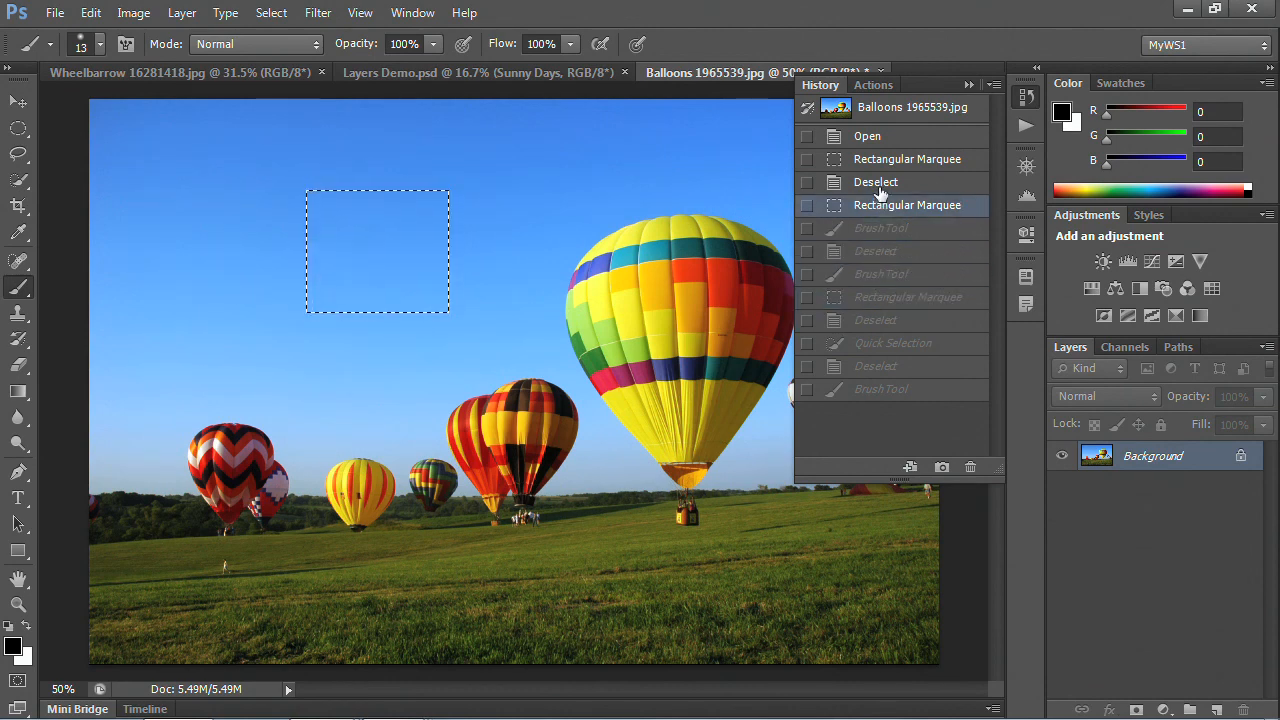
click(877, 184)
click(883, 162)
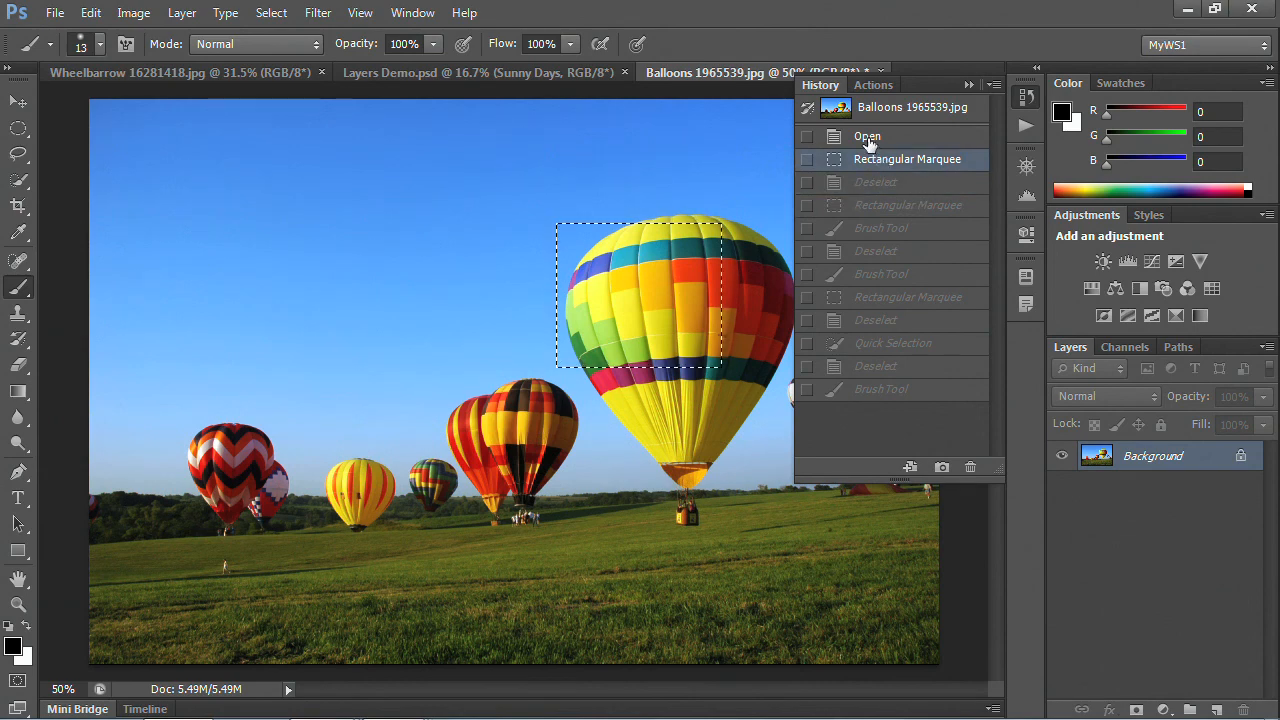
click(862, 135)
click(870, 112)
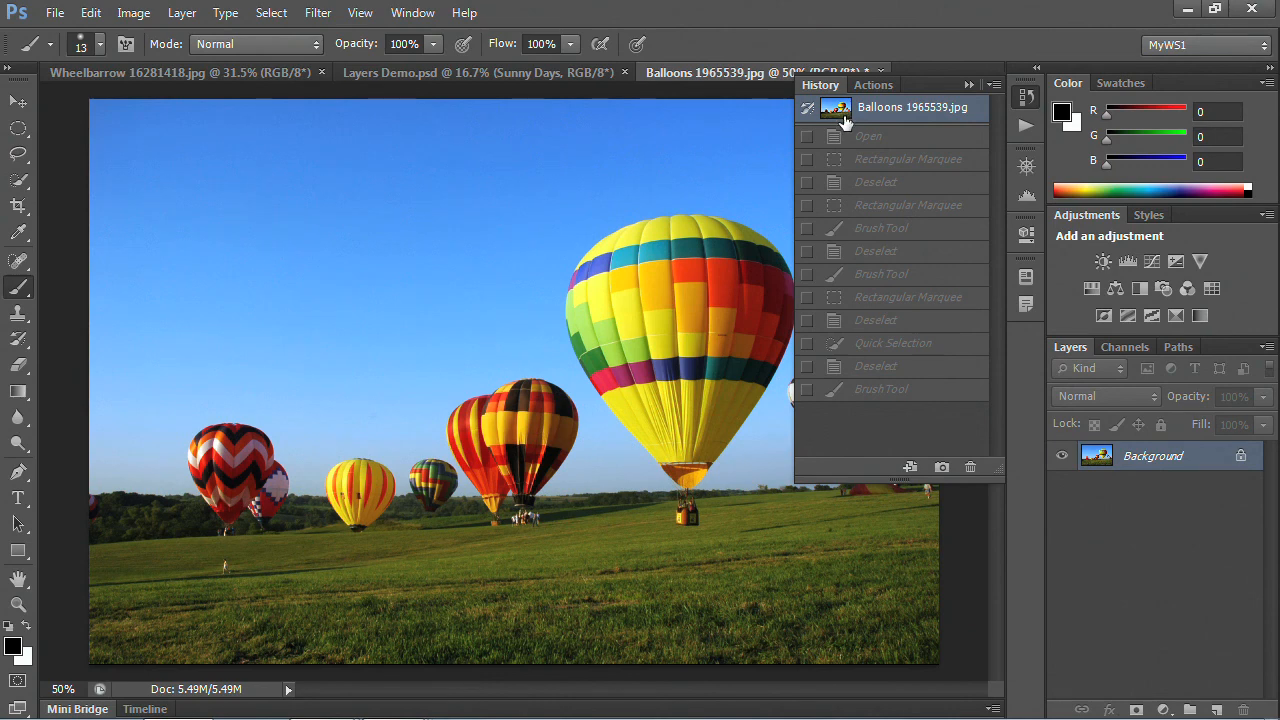
Jump among the Open, Quick Selection, Rectangular Marquee and snapshot history states, returning to the last Brush Tool state
click(864, 137)
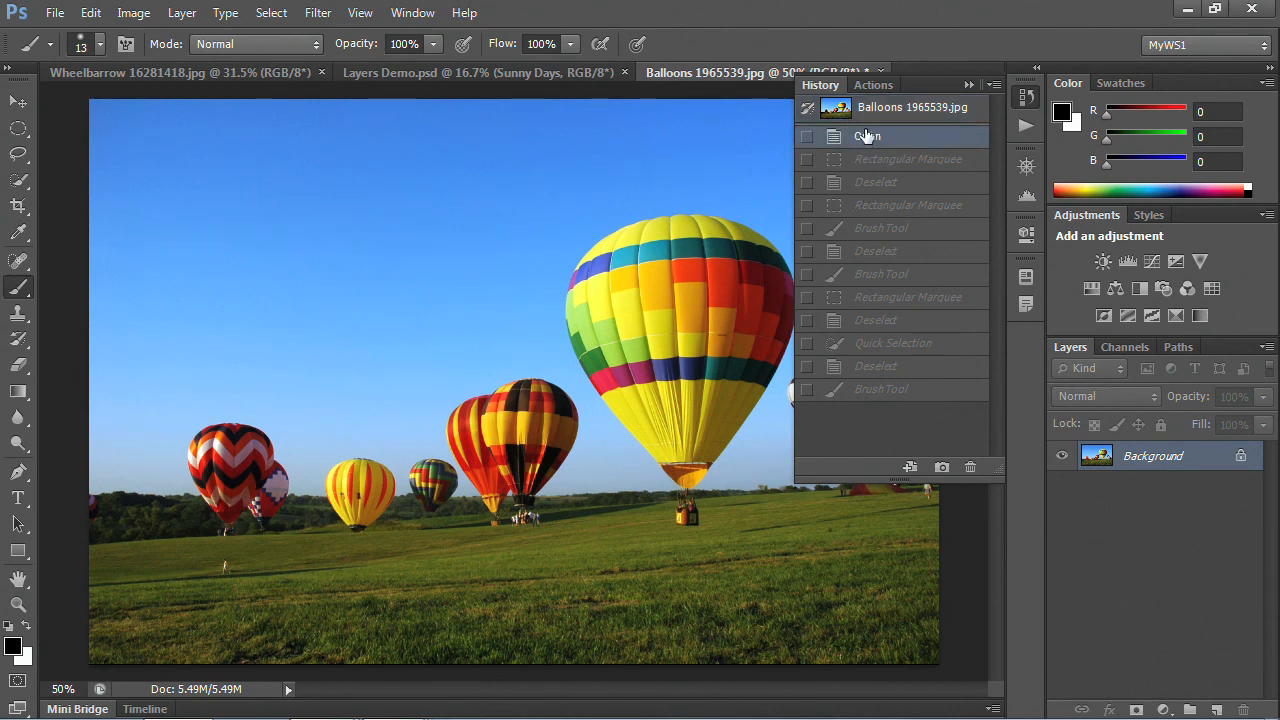
click(866, 345)
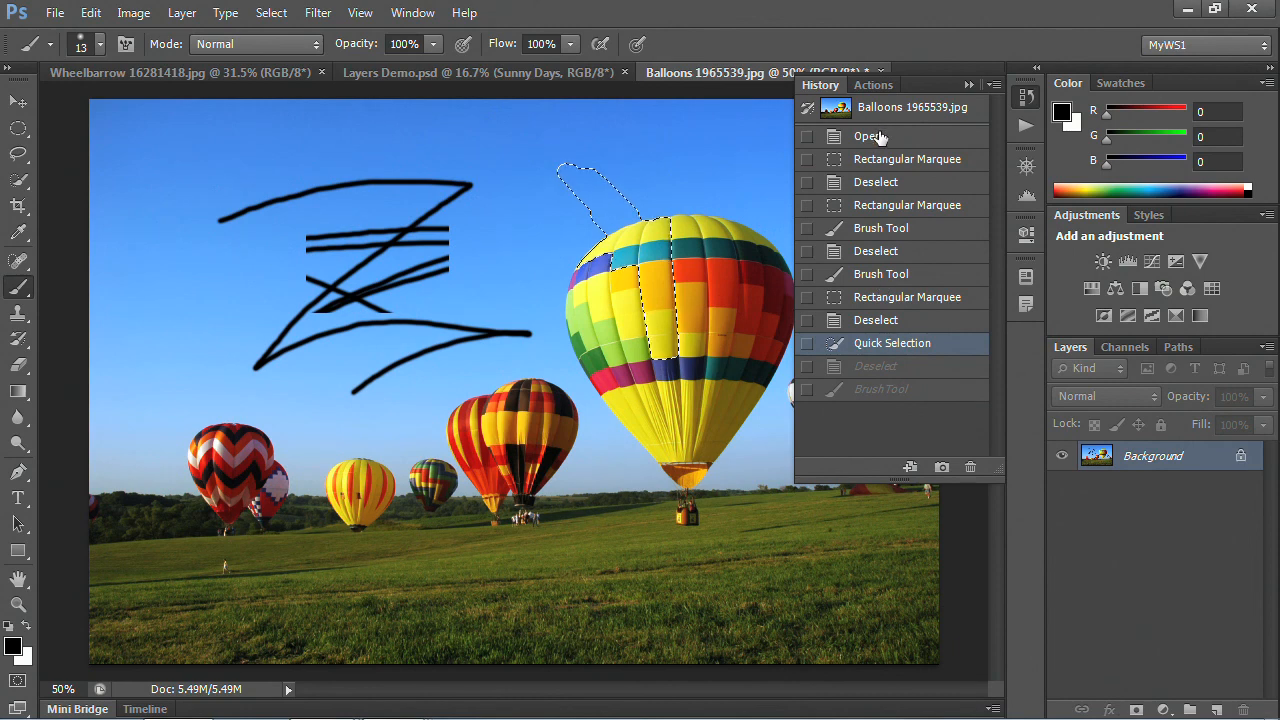
click(866, 207)
click(869, 390)
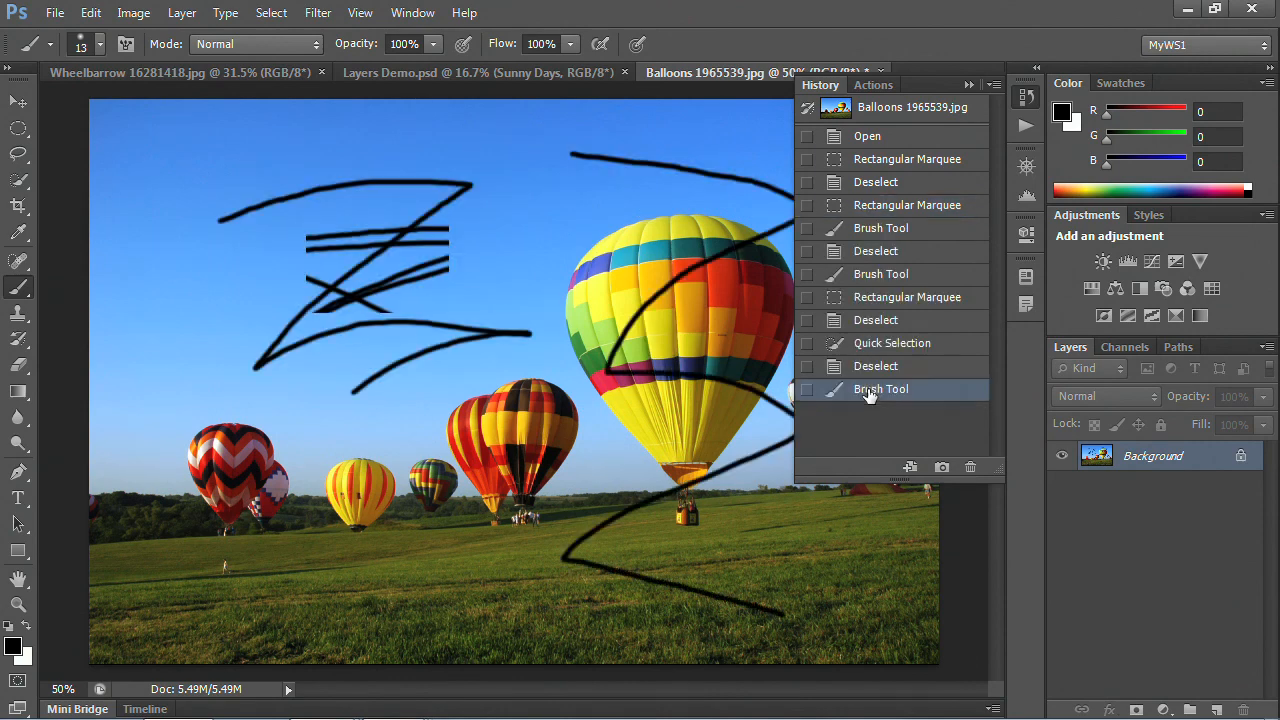
click(866, 140)
click(868, 110)
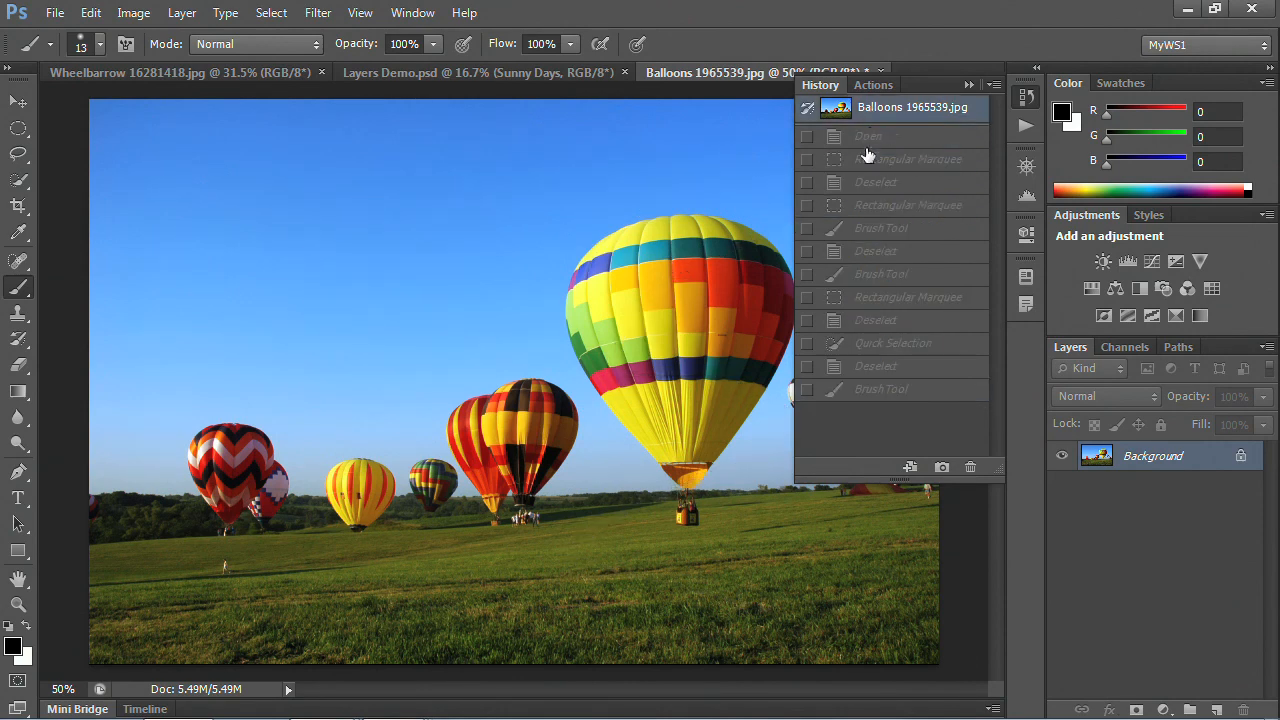
click(868, 389)
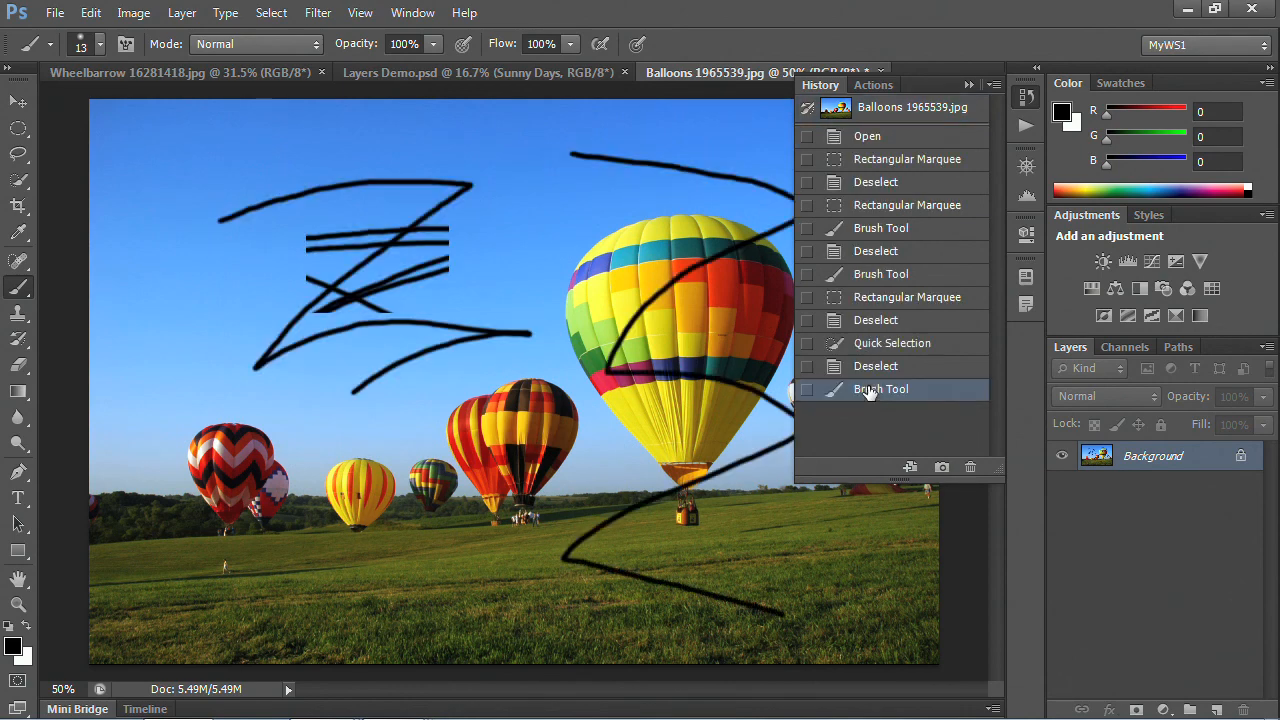
Undo and redo the last history state change, ending on the last Brush Tool state
click(90, 14)
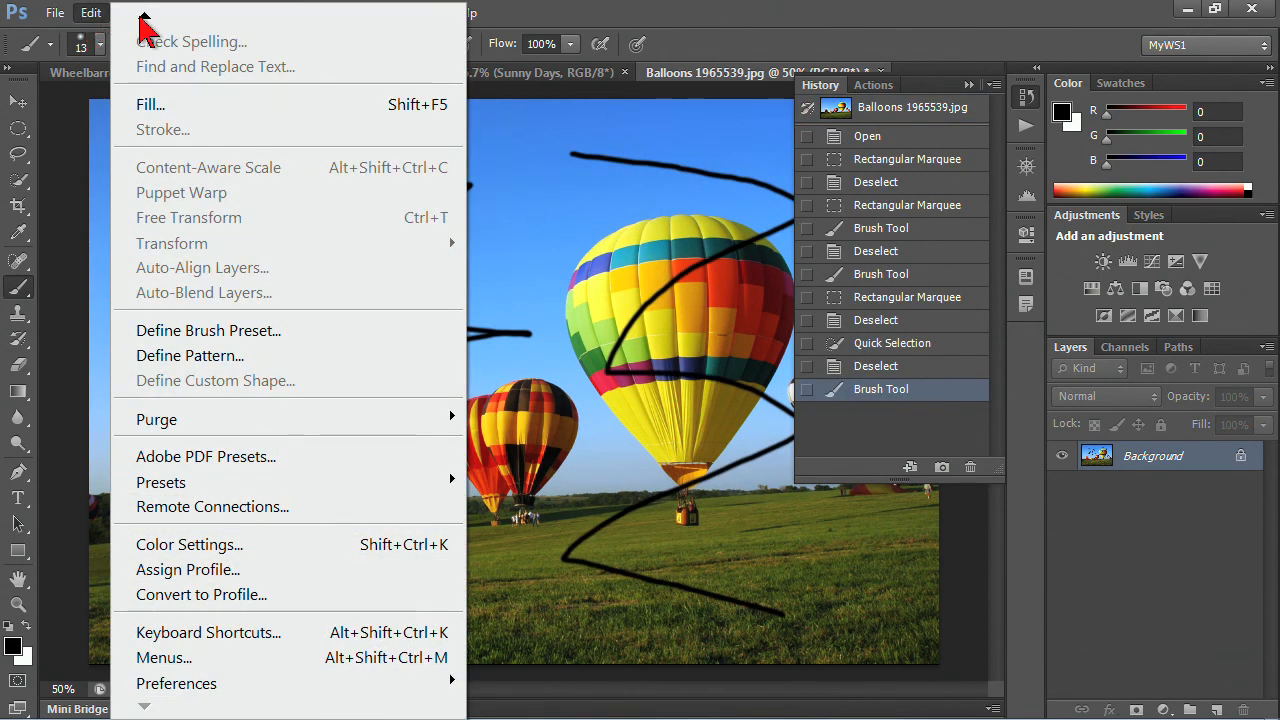
mouse_move(143, 20)
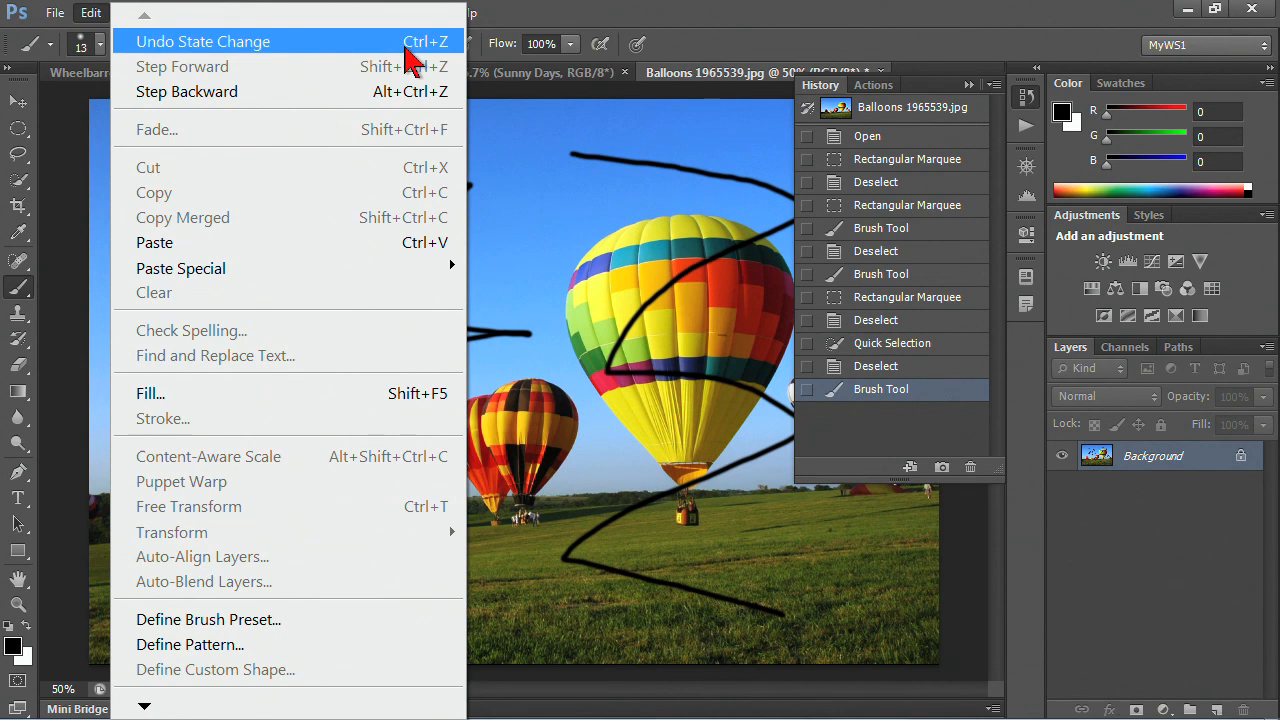
click(636, 10)
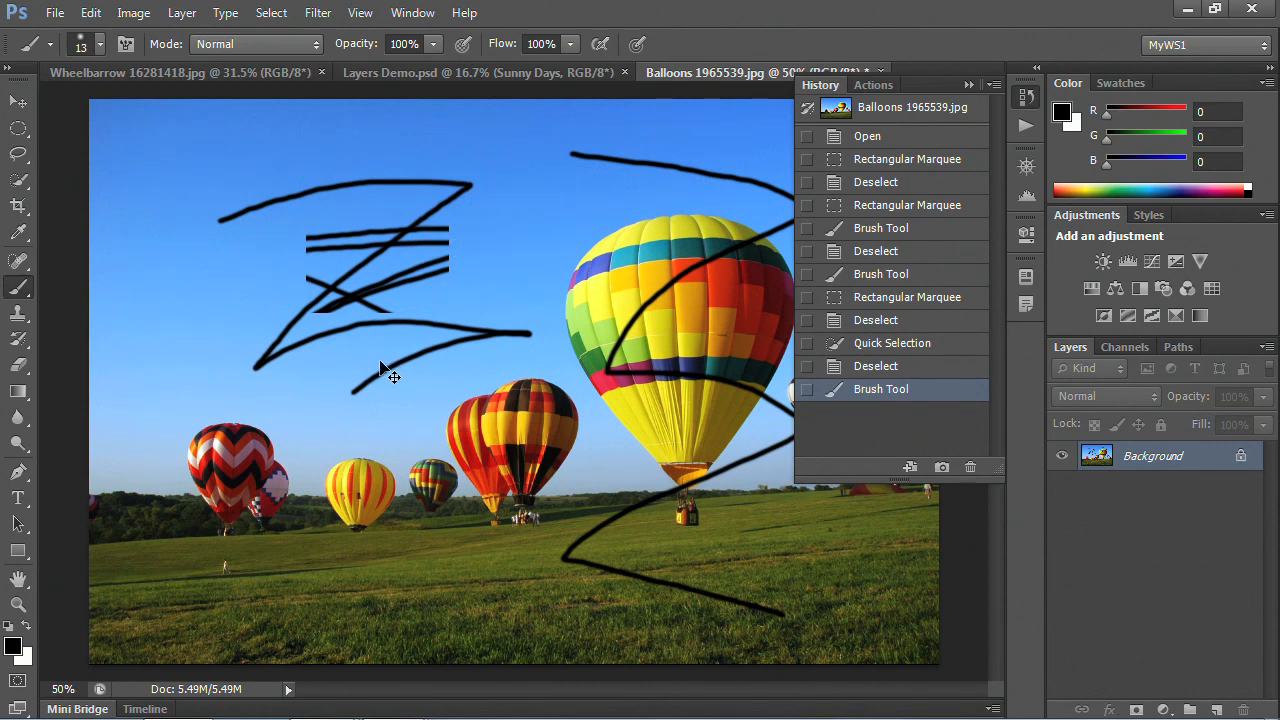
click(90, 13)
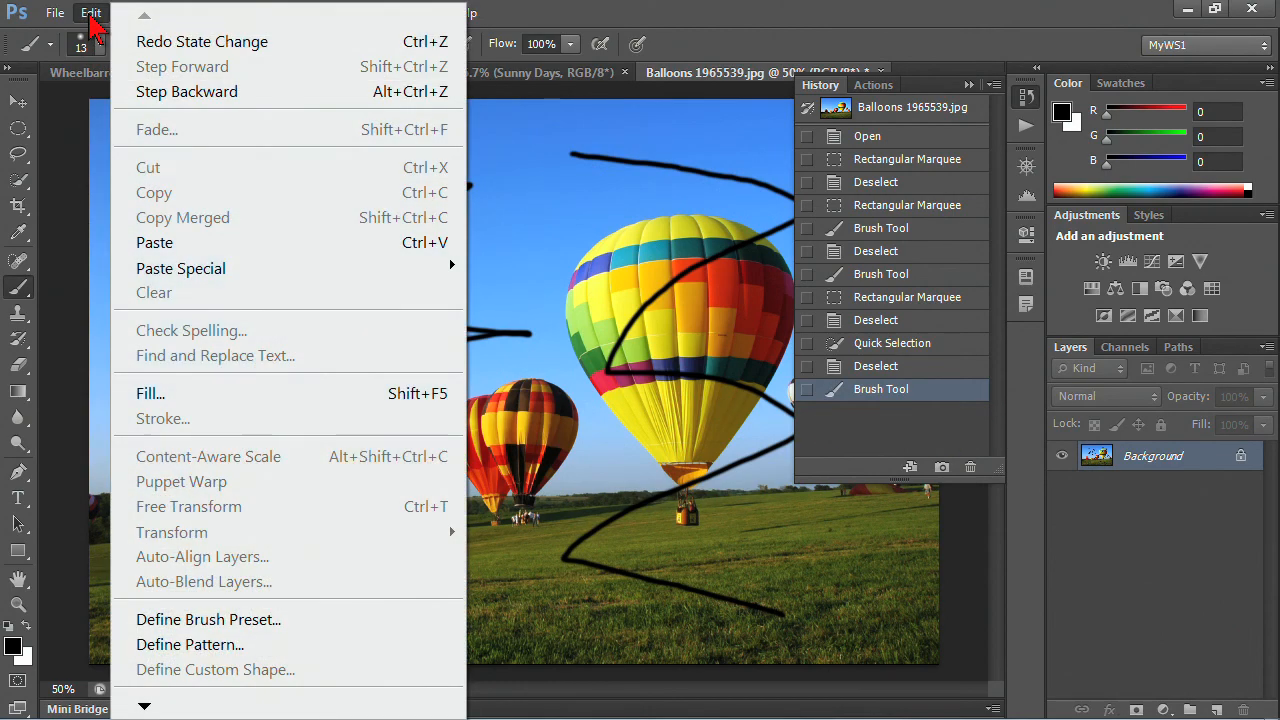
click(168, 40)
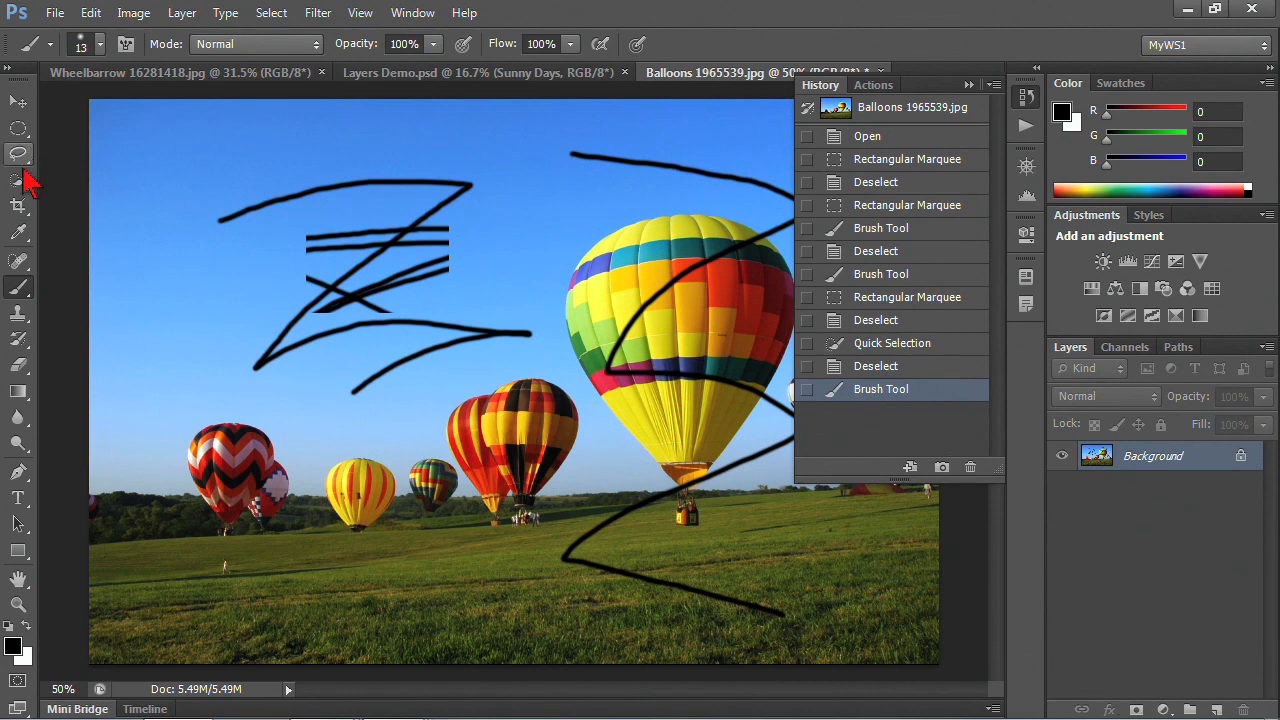
Paint a curved black brush stroke down the photo's left side and toggle it with repeated undo and redo, leaving it undone
mouse_move(200, 158)
mouse_down()
mouse_move(149, 284)
mouse_move(250, 482)
mouse_move(155, 603)
mouse_up()
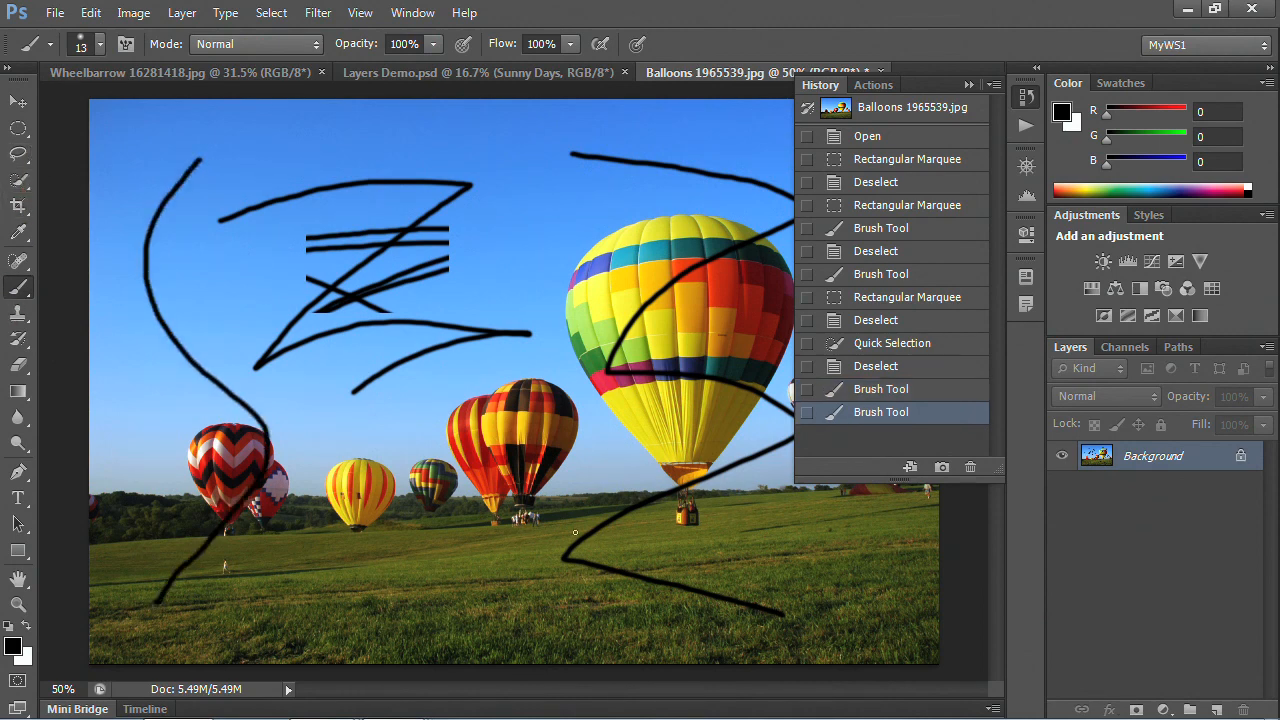
key(ctrl+z)
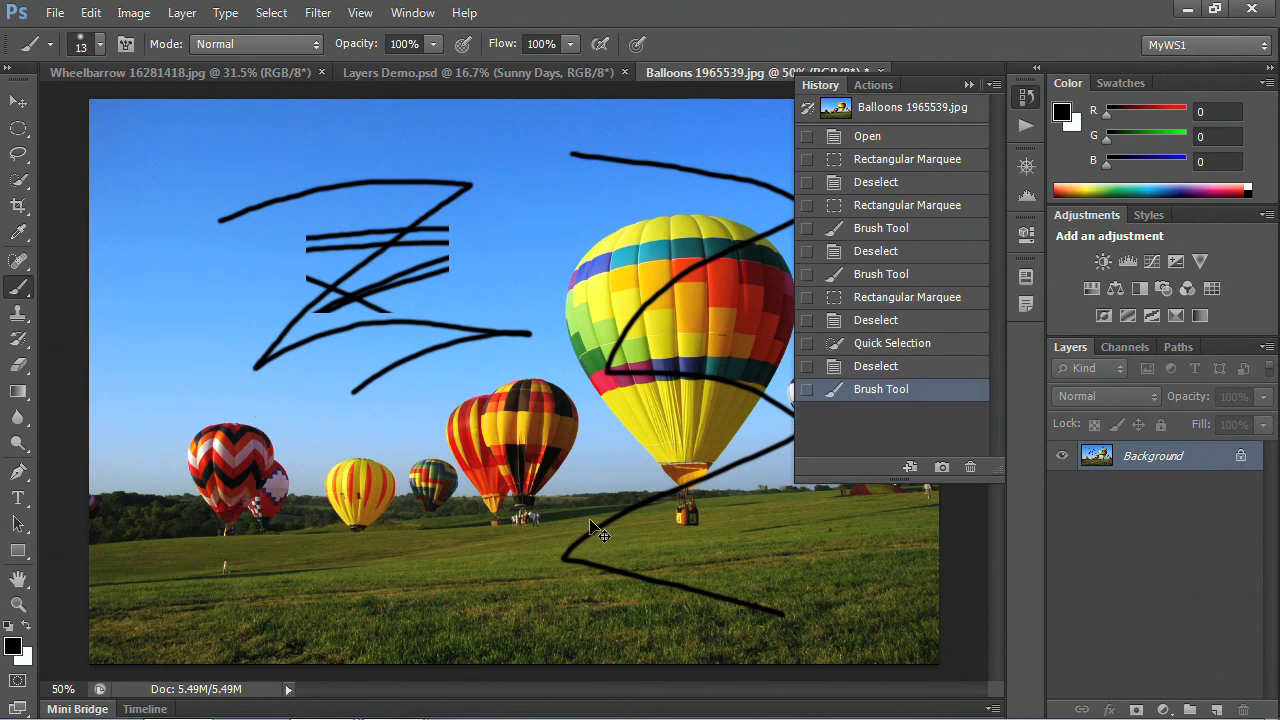
key(ctrl+z)
key(ctrl+z)
key(ctrl+z)
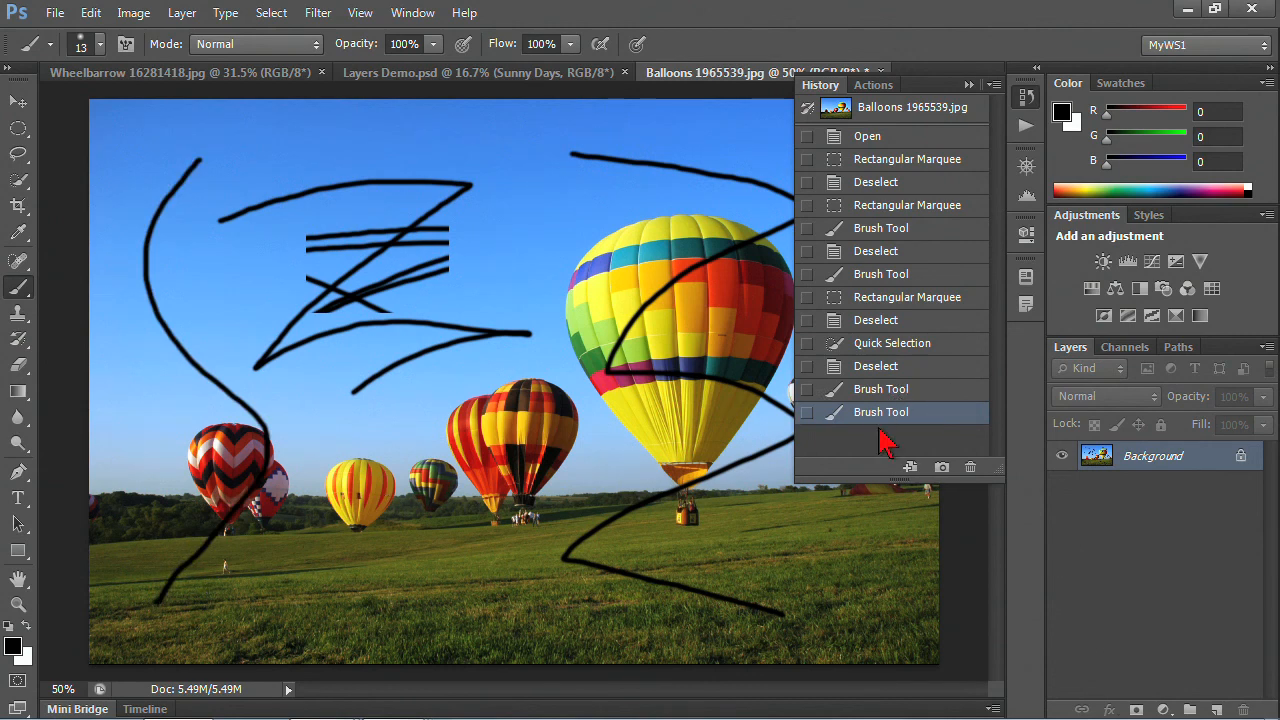
key(ctrl+z)
key(ctrl+z)
key(ctrl+z)
key(ctrl+z)
key(ctrl+z)
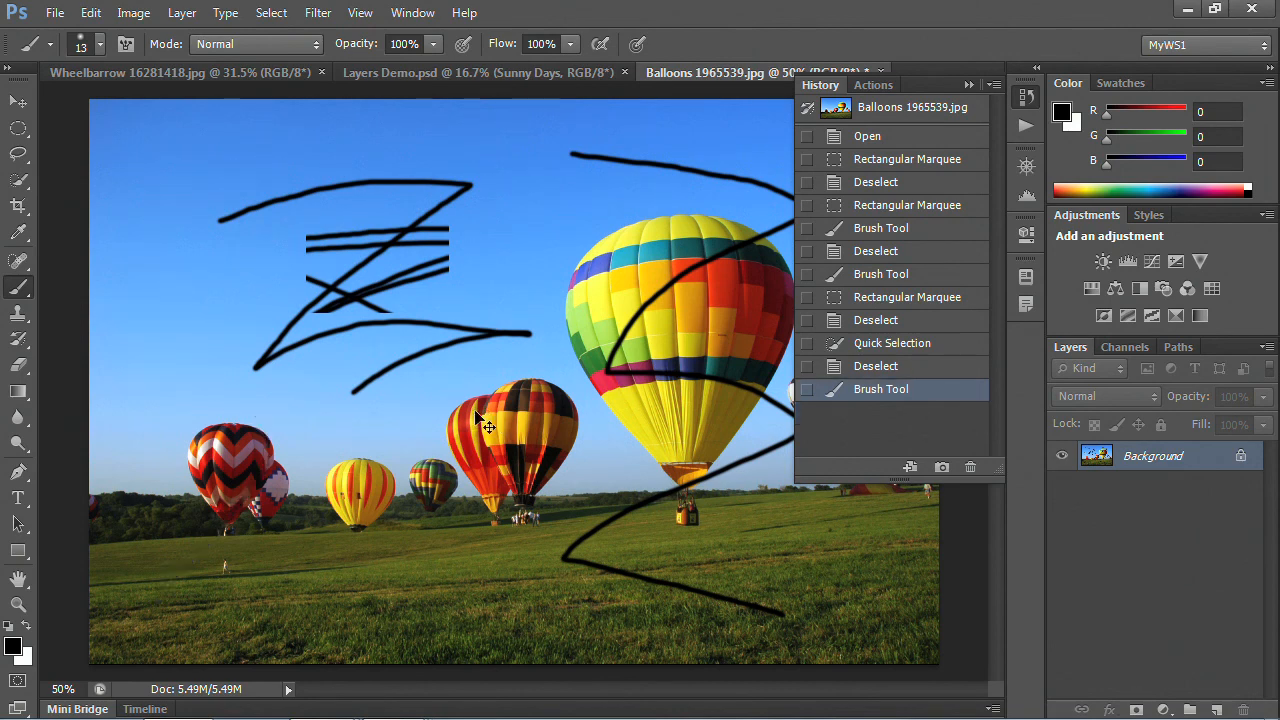
key(ctrl+z)
key(ctrl+z)
key(ctrl+z)
key(ctrl+z)
Use Step Backward repeatedly to go back from the last Brush Tool state to the first Deselect state
click(91, 13)
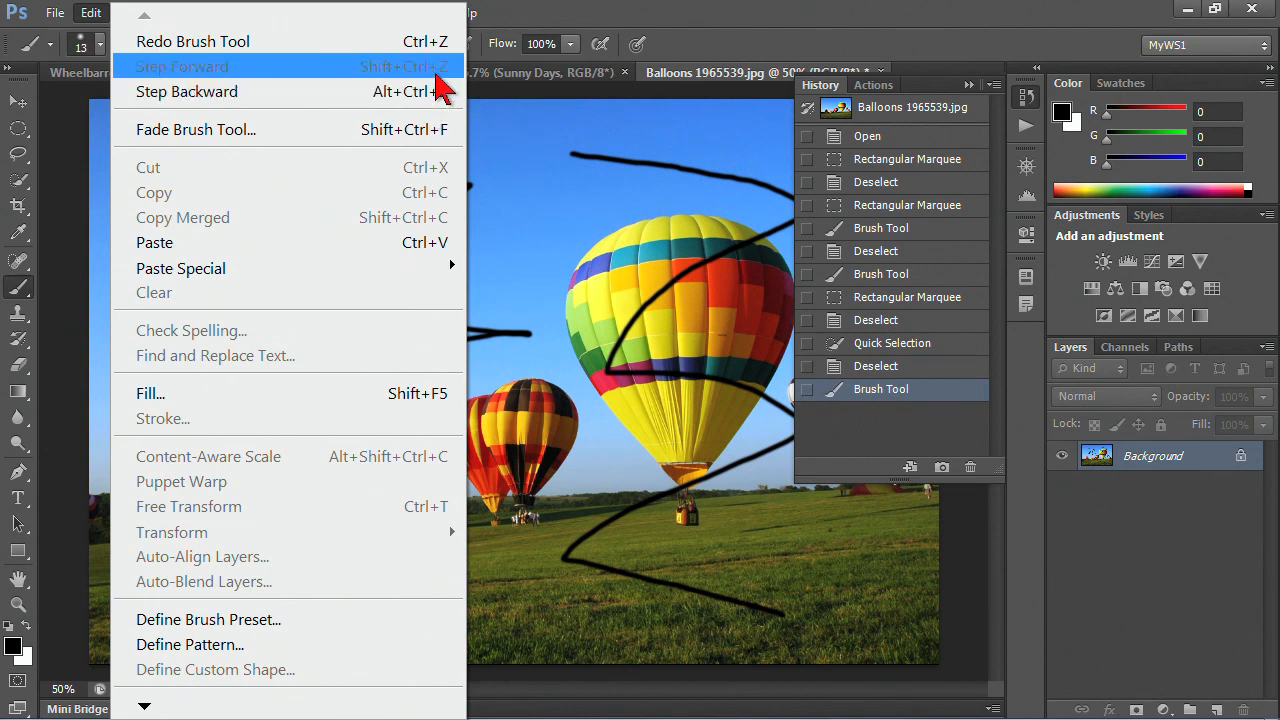
click(628, 3)
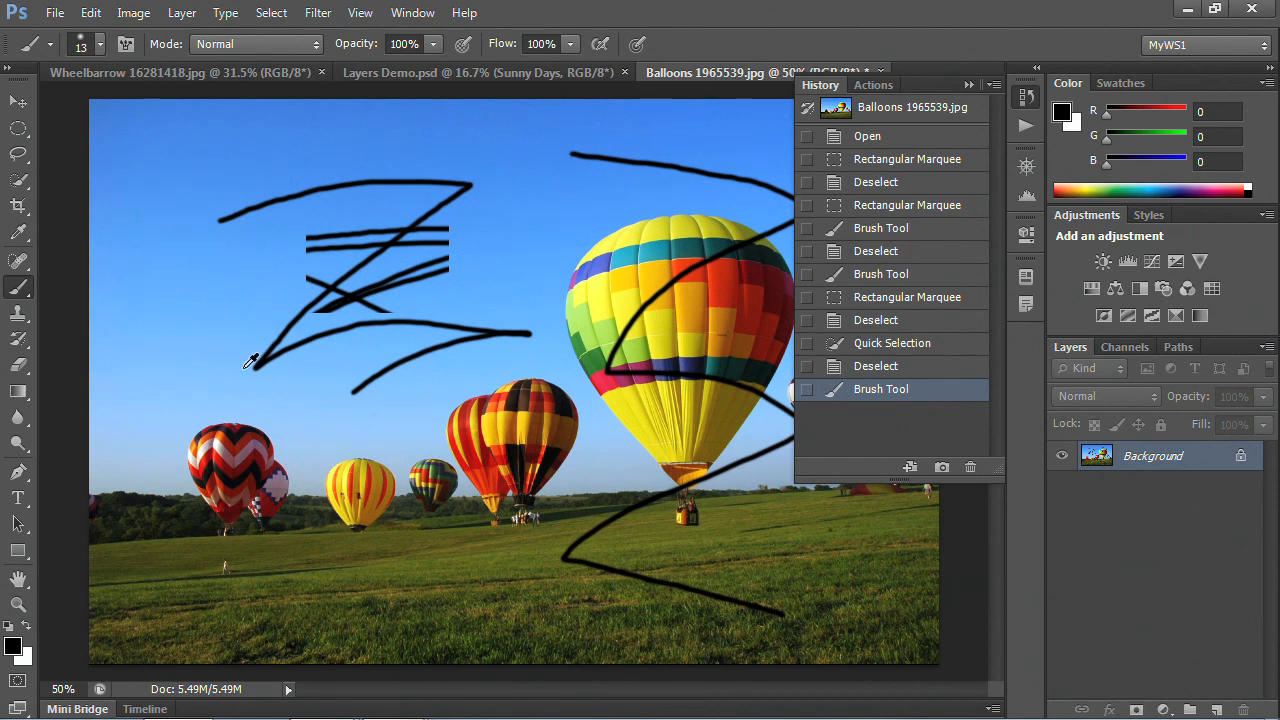
key(ctrl+alt+z)
key(ctrl+alt+z)
key(ctrl+alt+z)
key(ctrl+alt+z)
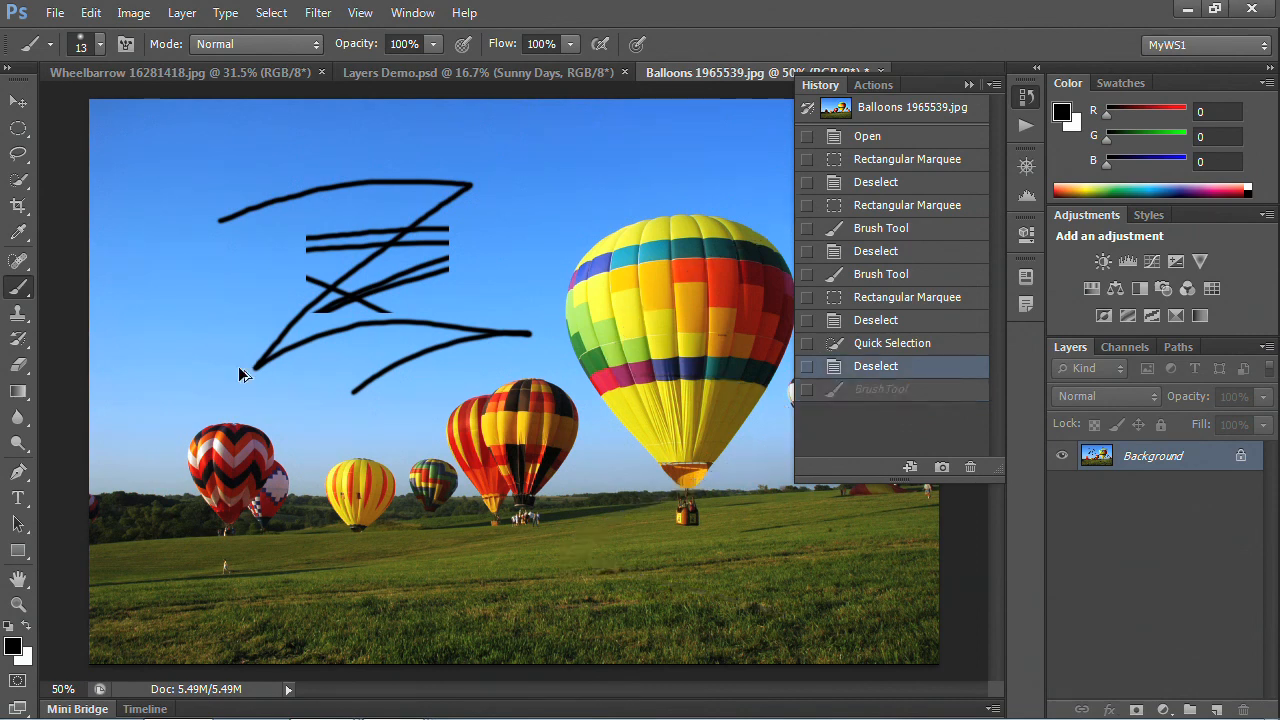
key(ctrl+alt+z)
key(ctrl+alt+z)
key(ctrl+alt+z)
key(ctrl+alt+z)
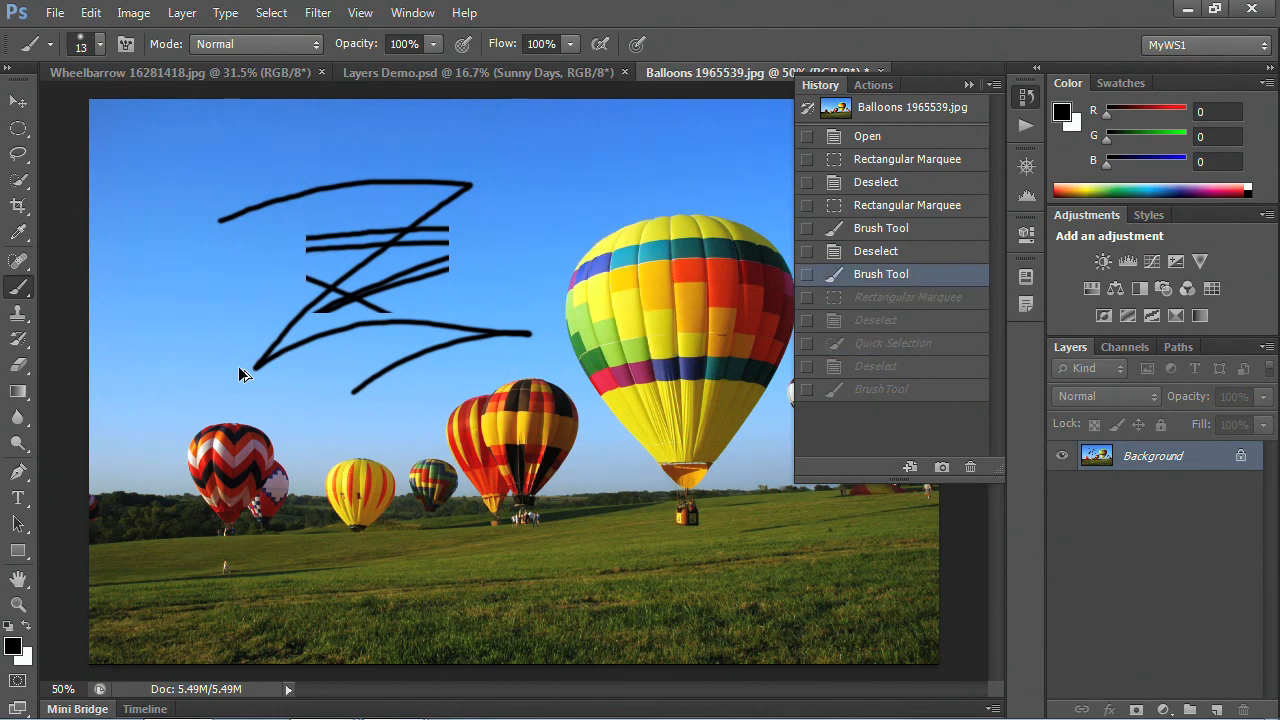
key(ctrl+alt+z)
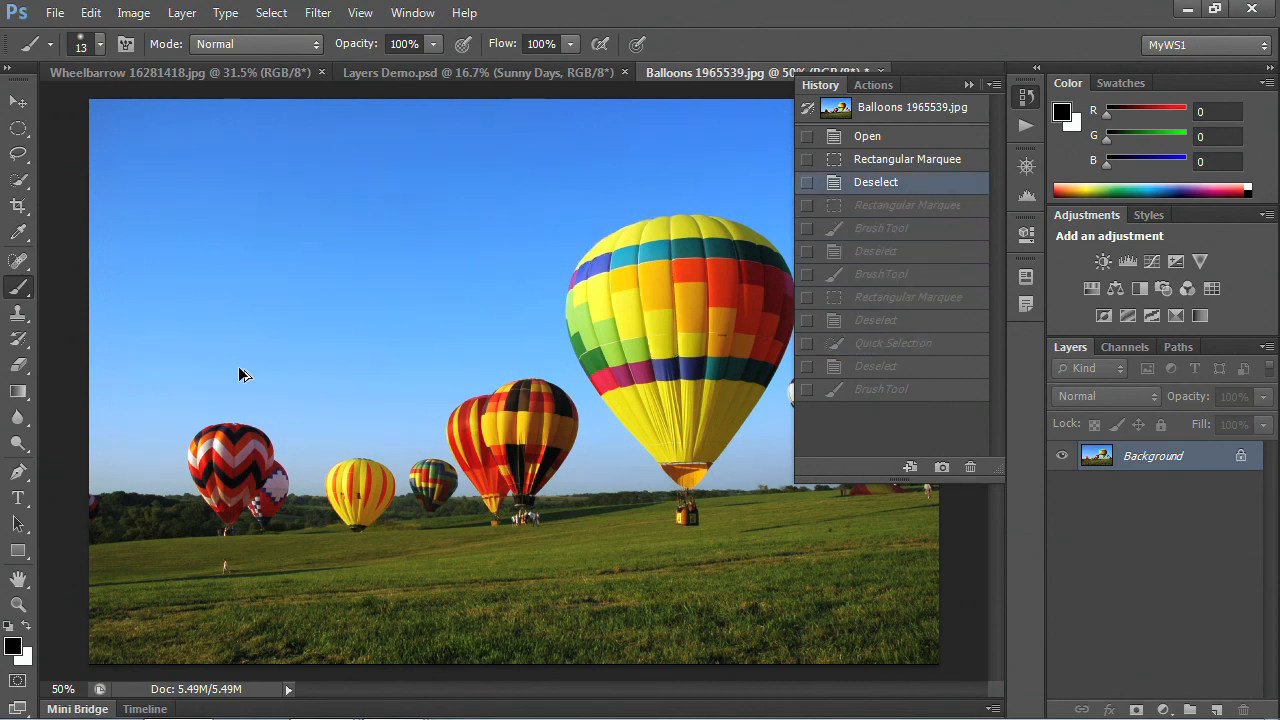
Use Step Forward repeatedly to restore the history from the first Deselect state to the last Brush Tool state
key(ctrl+shift+z)
key(ctrl+shift+z)
key(ctrl+shift+z)
key(ctrl+shift+z)
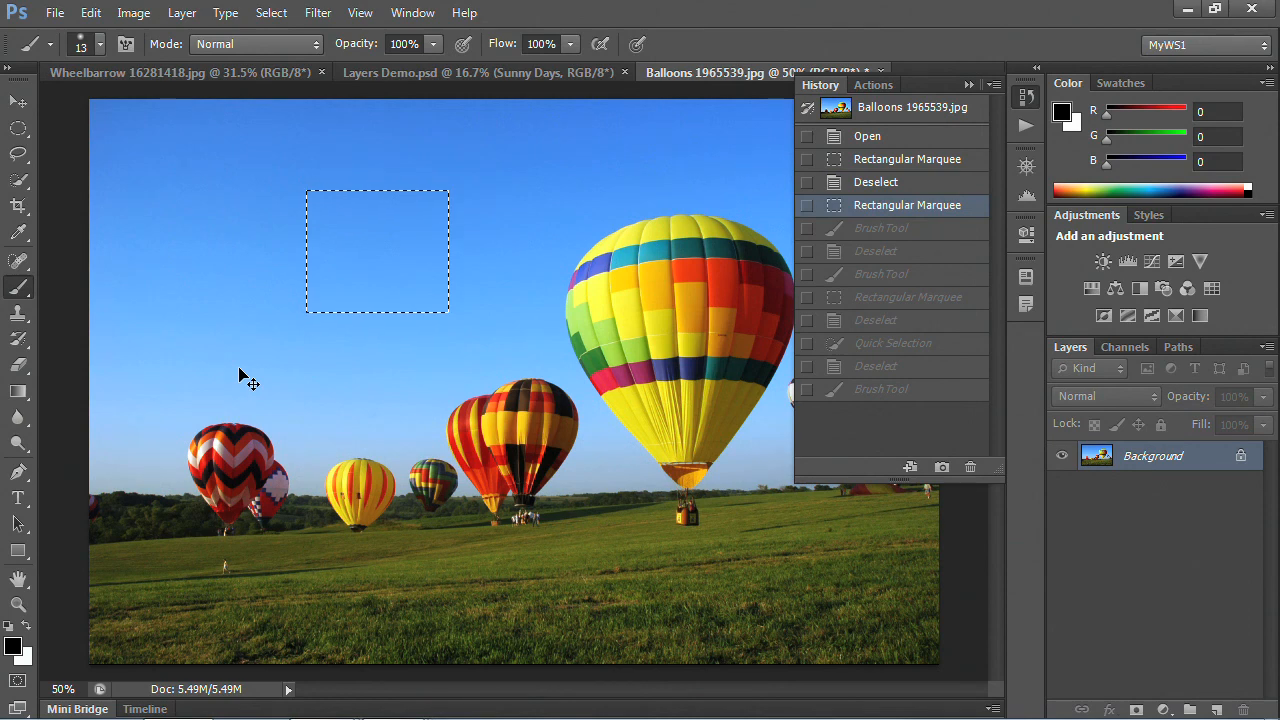
key(ctrl+shift+z)
key(ctrl+shift+z)
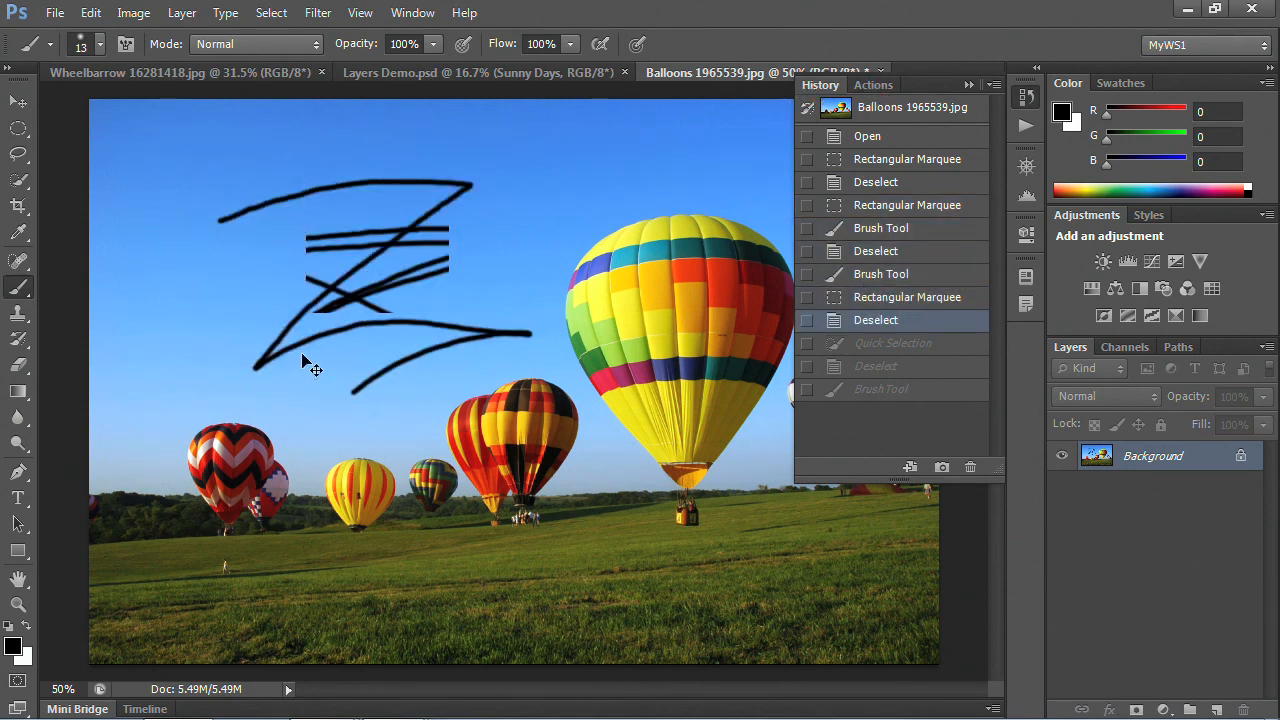
key(ctrl+shift+z)
key(ctrl+shift+z)
key(ctrl+shift+z)
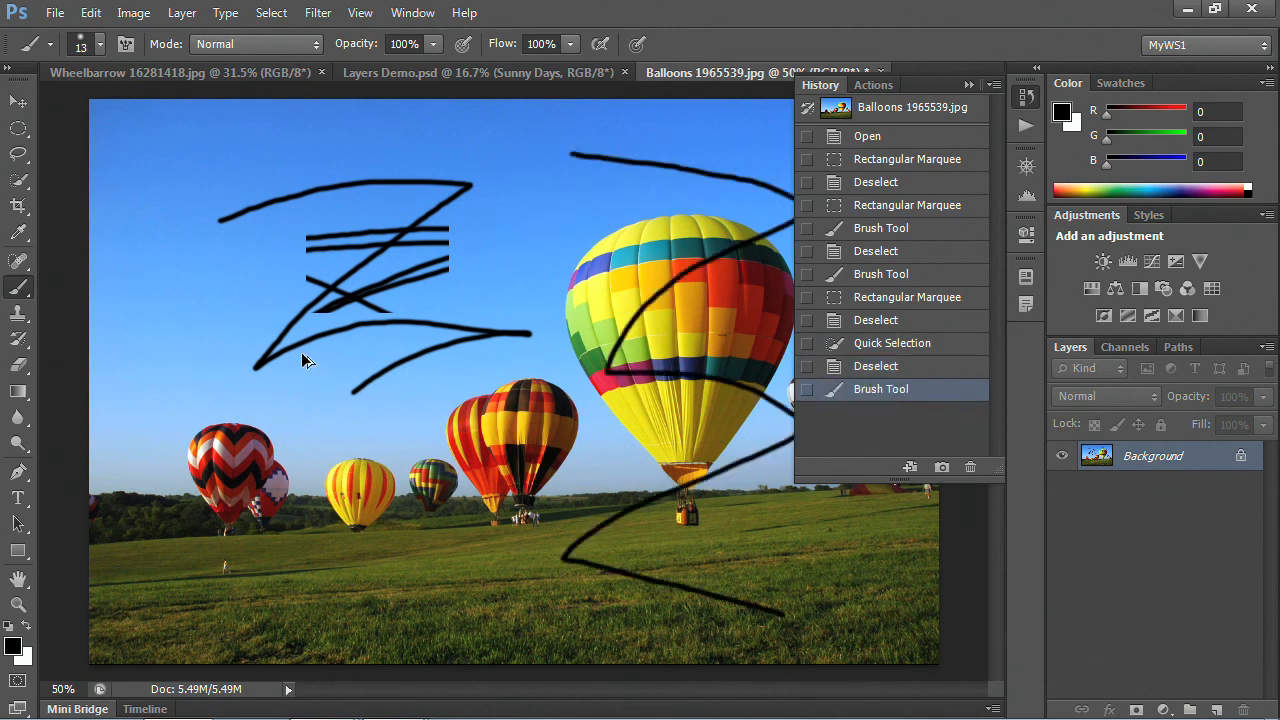
Step backward through the history to the Deselect state that follows the first Brush Tool state
key(ctrl+alt+z)
key(ctrl+alt+z)
key(ctrl+alt+z)
key(ctrl+alt+z)
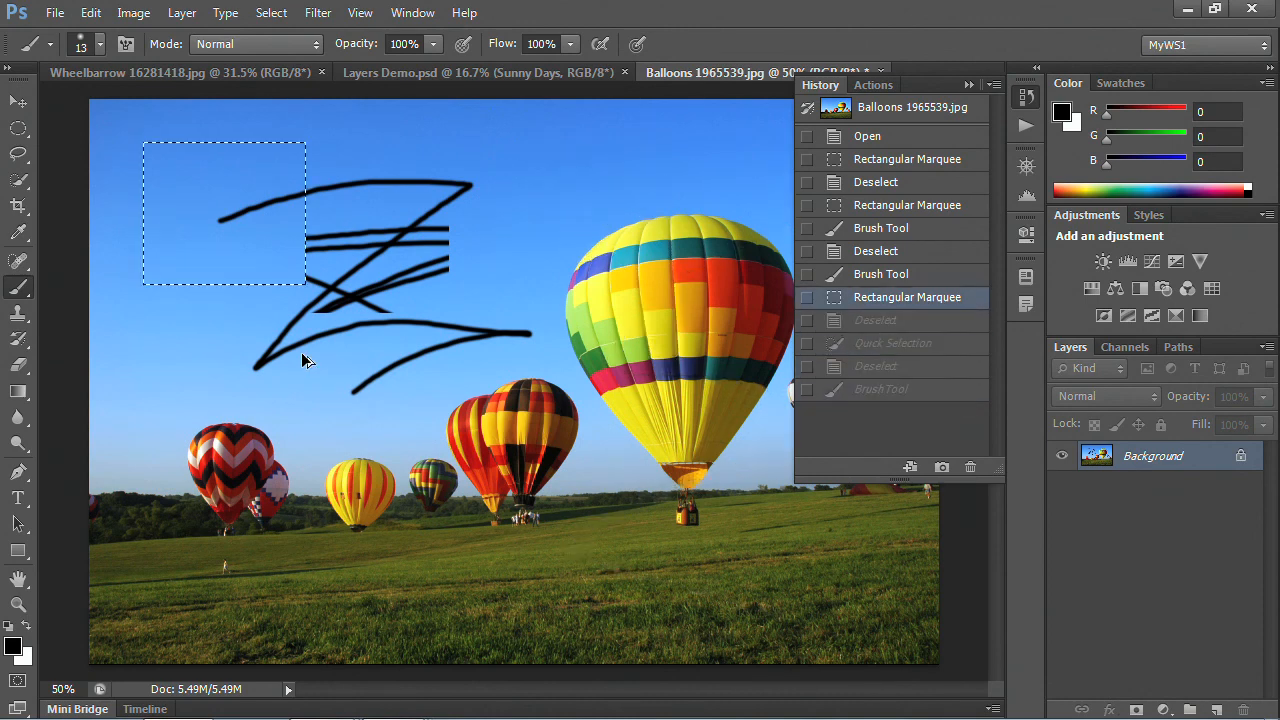
key(ctrl+alt+z)
key(ctrl+alt+z)
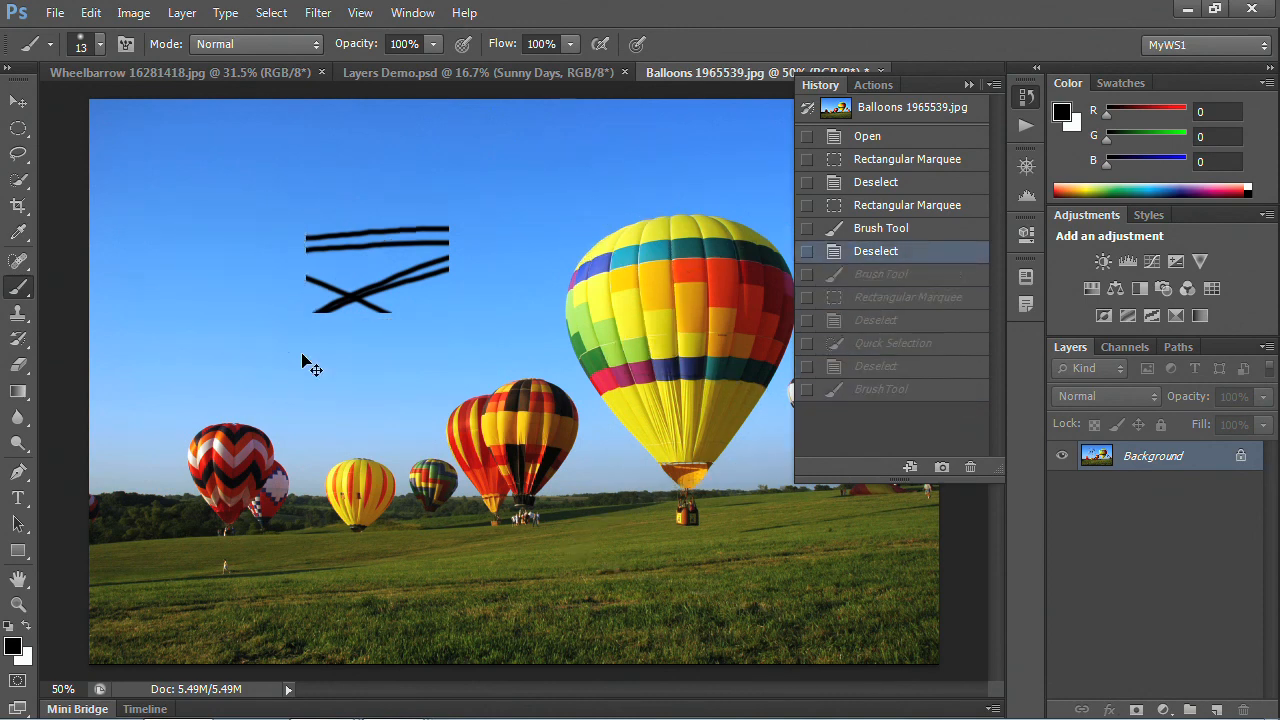
Step forward through the remaining history states until the last brush stroke over the large balloon is restored
key(ctrl+shift+z)
key(ctrl+shift+z)
key(ctrl+shift+z)
key(ctrl+shift+z)
key(ctrl+shift+z)
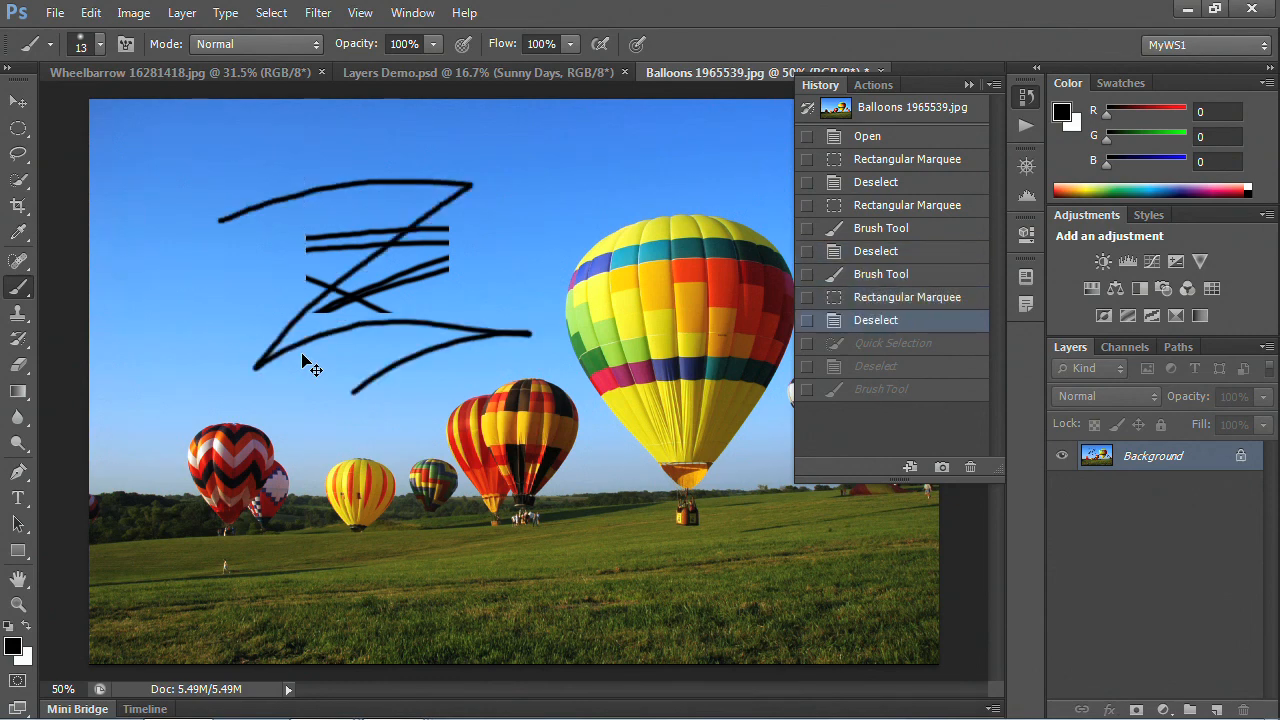
key(ctrl+shift+z)
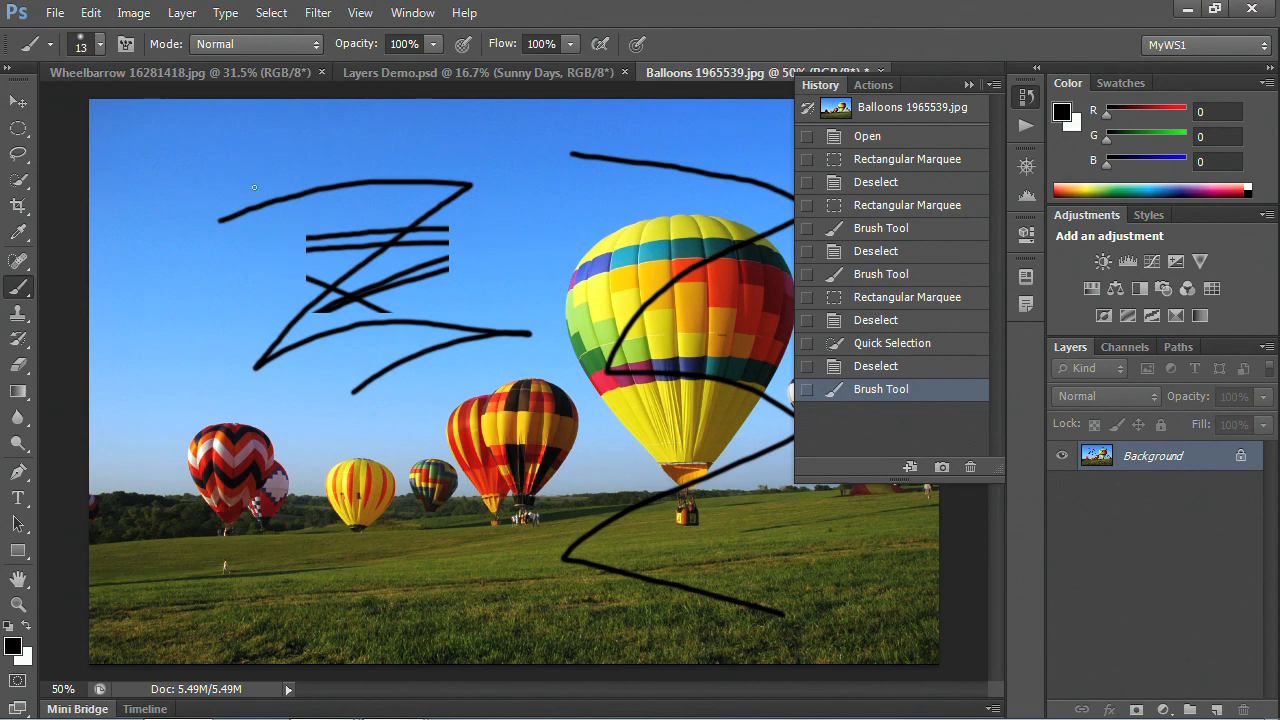
click(134, 14)
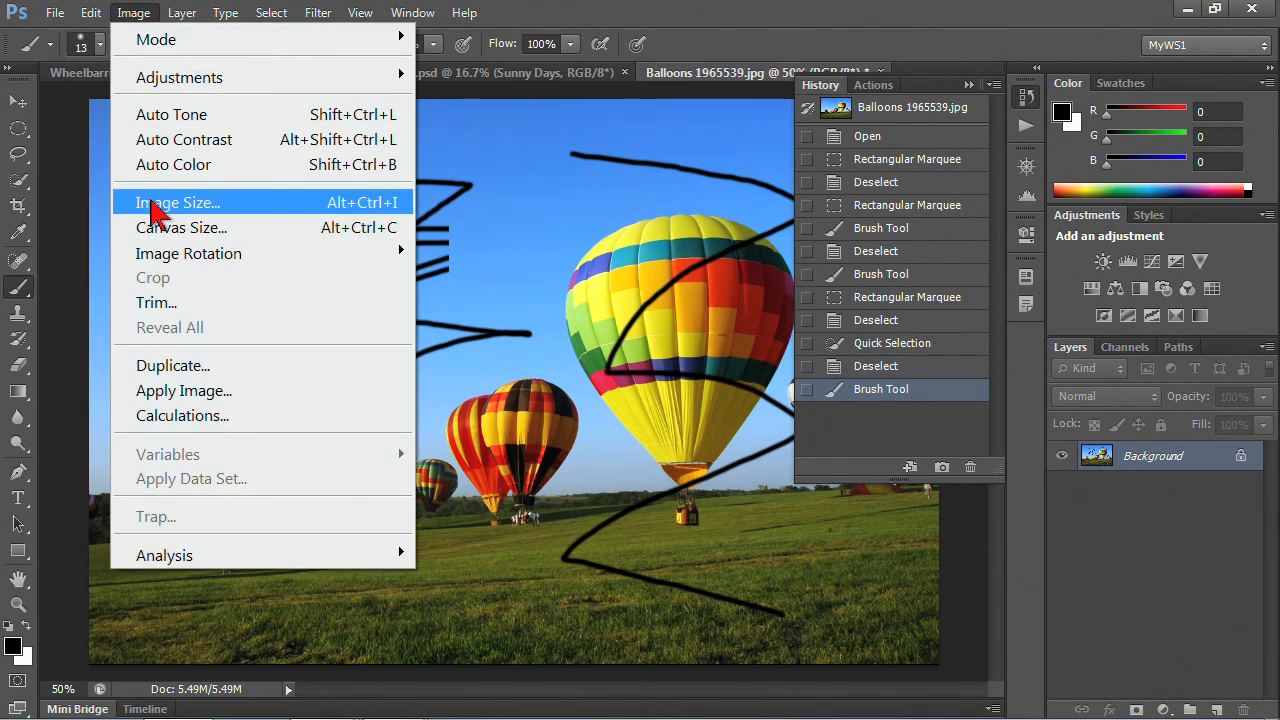
click(152, 203)
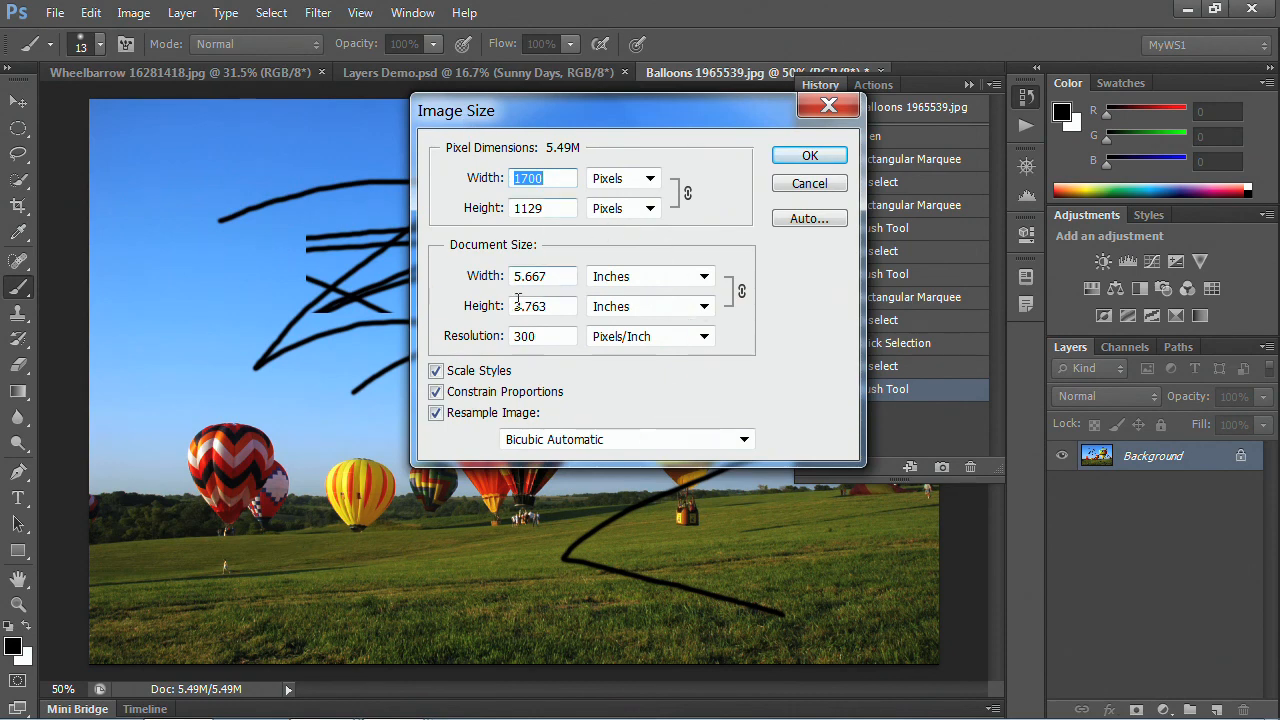
click(829, 106)
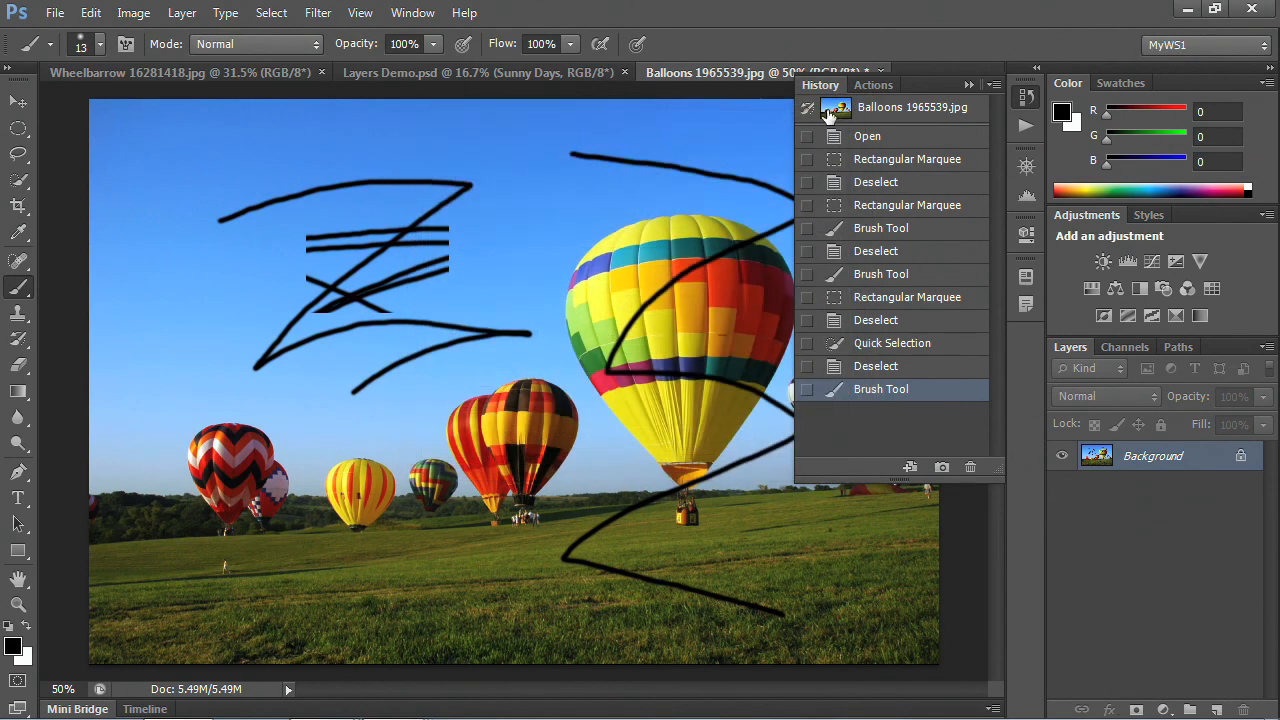
Add a Brightness/Contrast adjustment layer to the balloons photo, check the history, and revert the file to its last saved version
click(1102, 261)
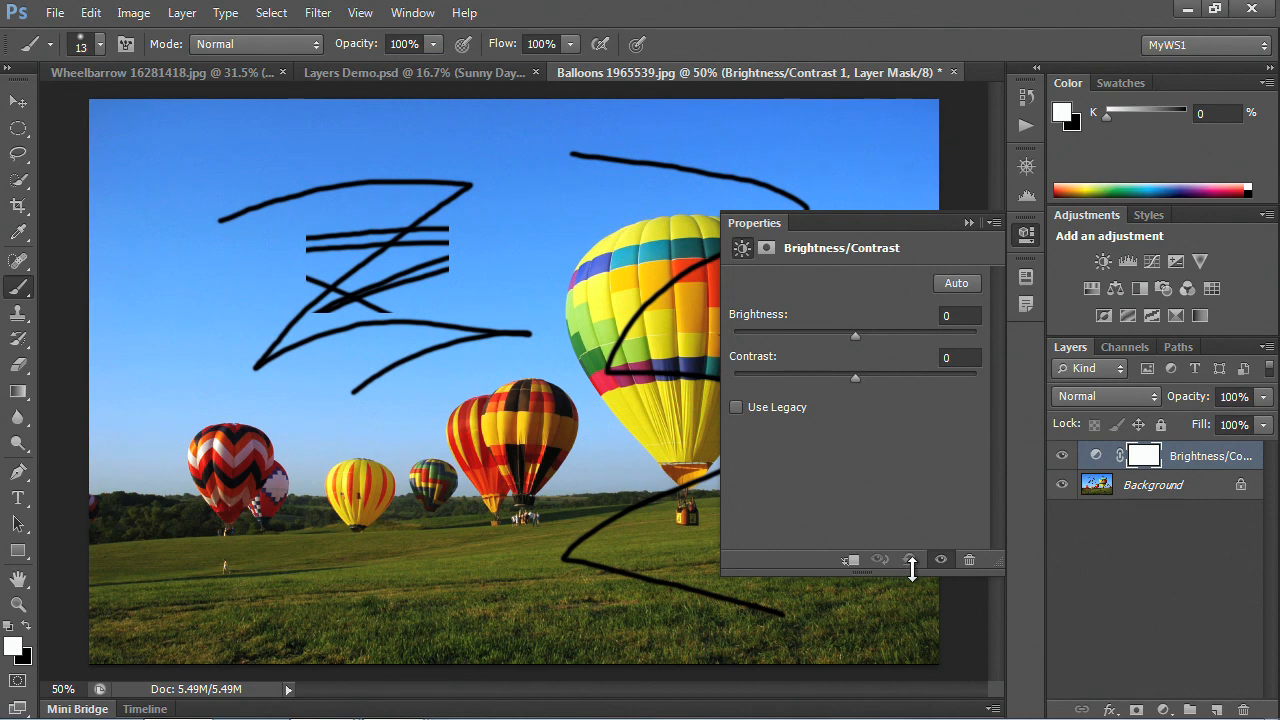
click(1026, 100)
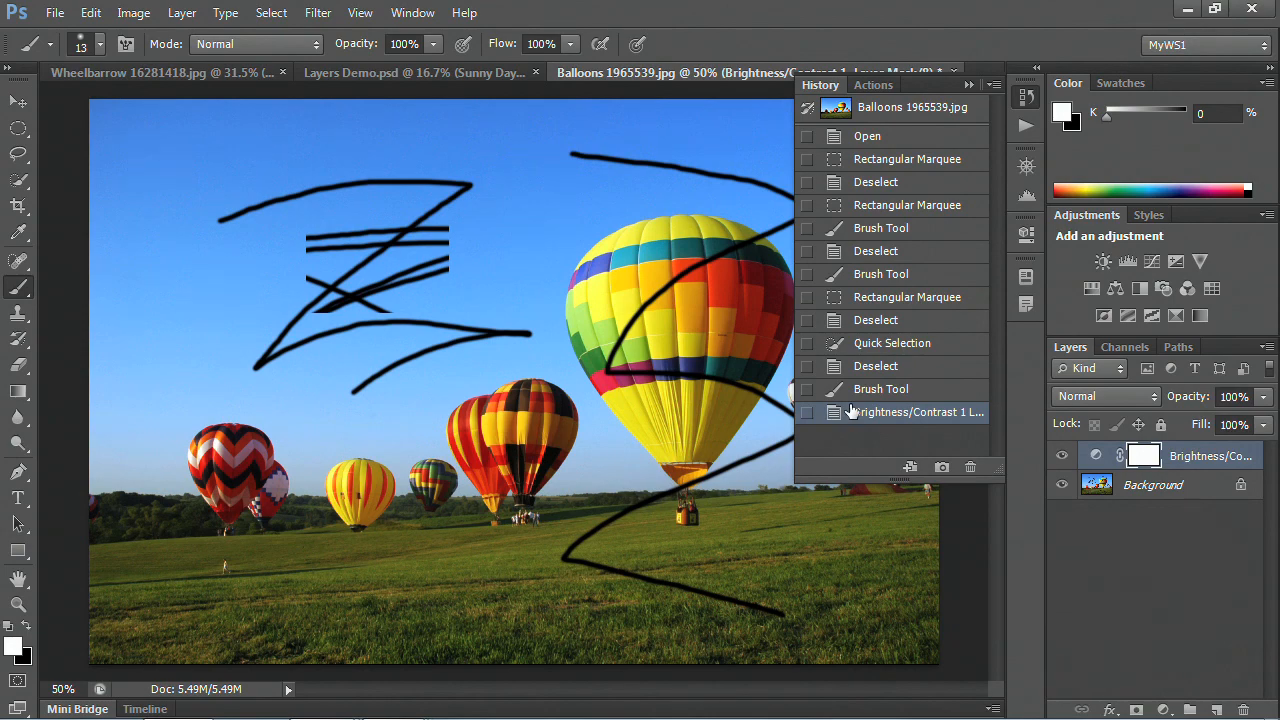
click(55, 13)
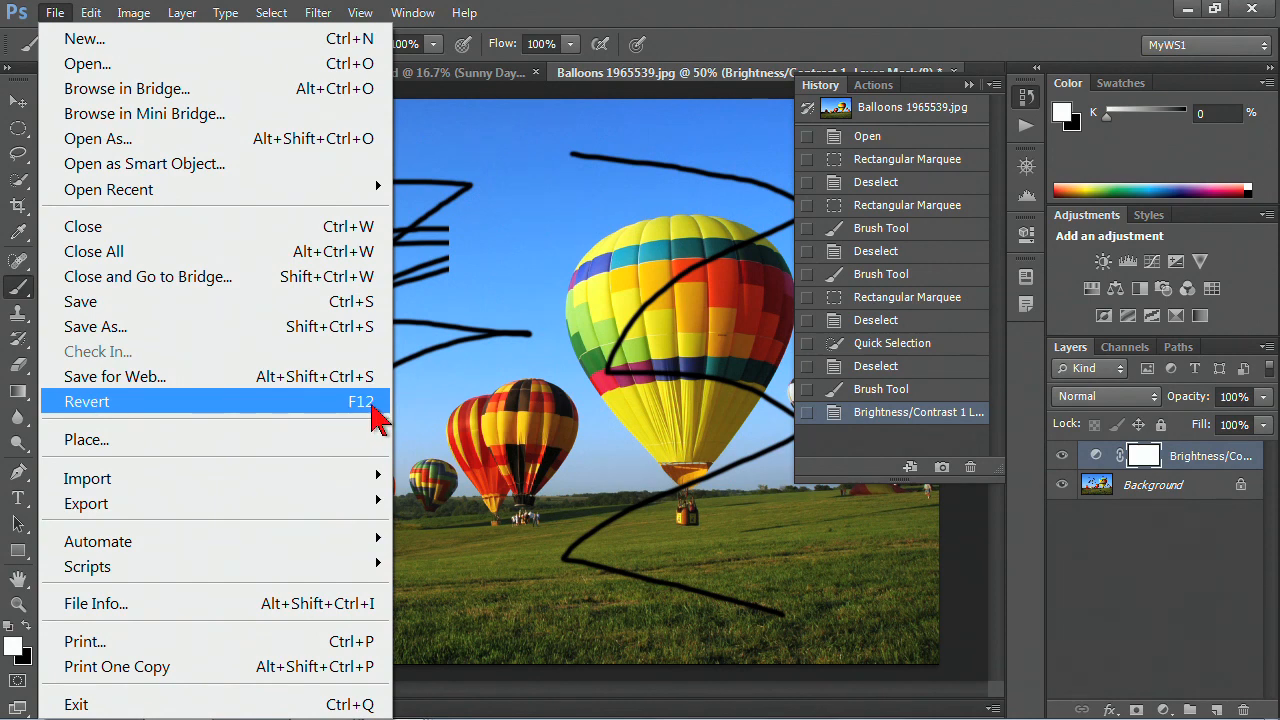
click(90, 402)
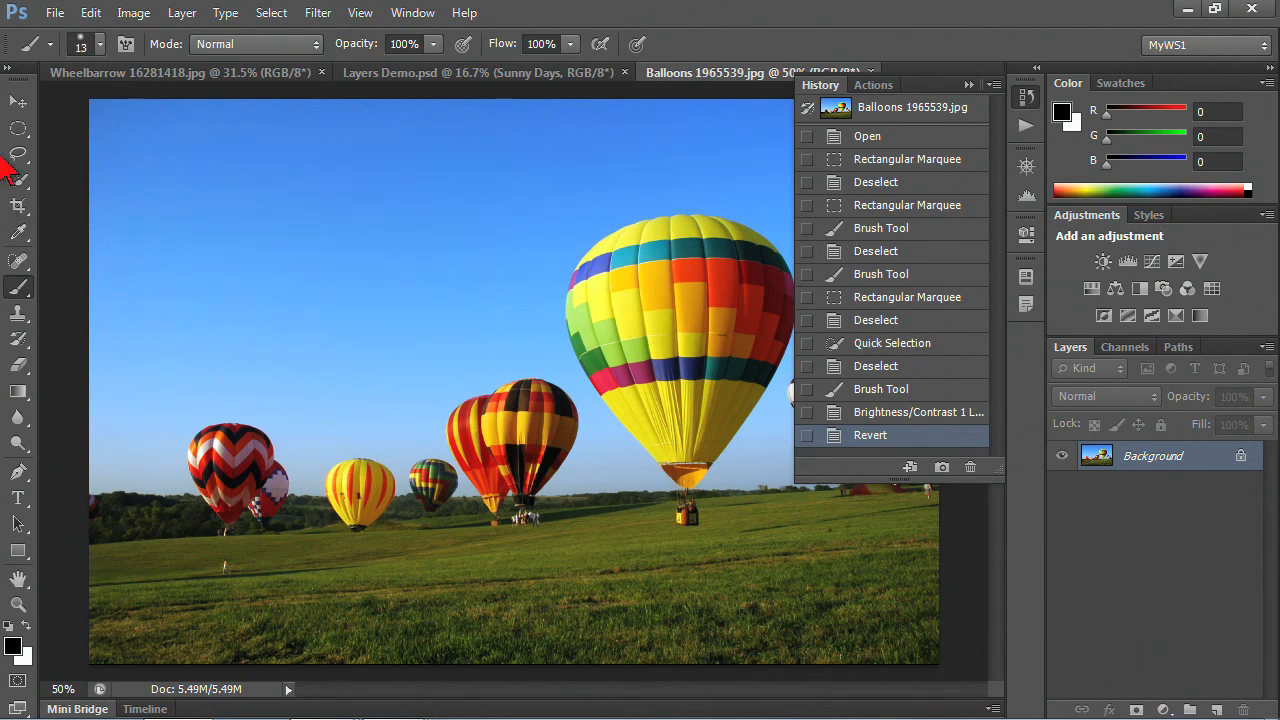
click(55, 12)
mouse_move(464, 12)
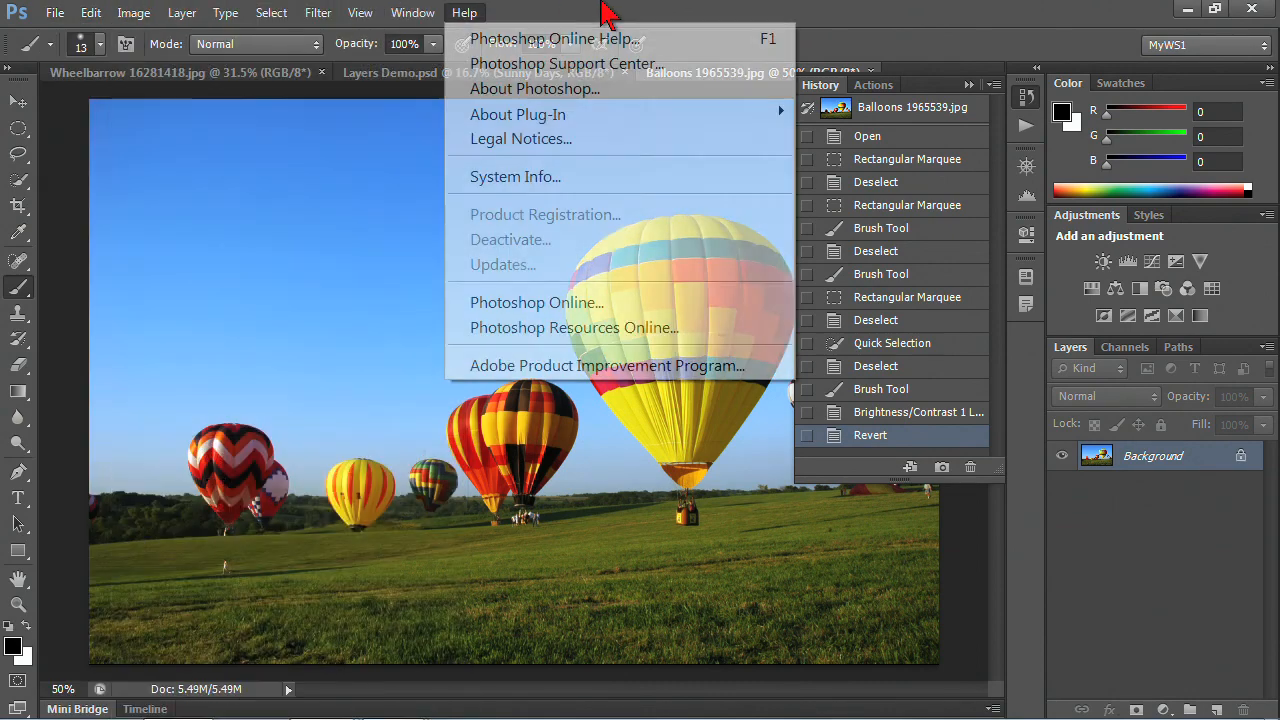
click(621, 4)
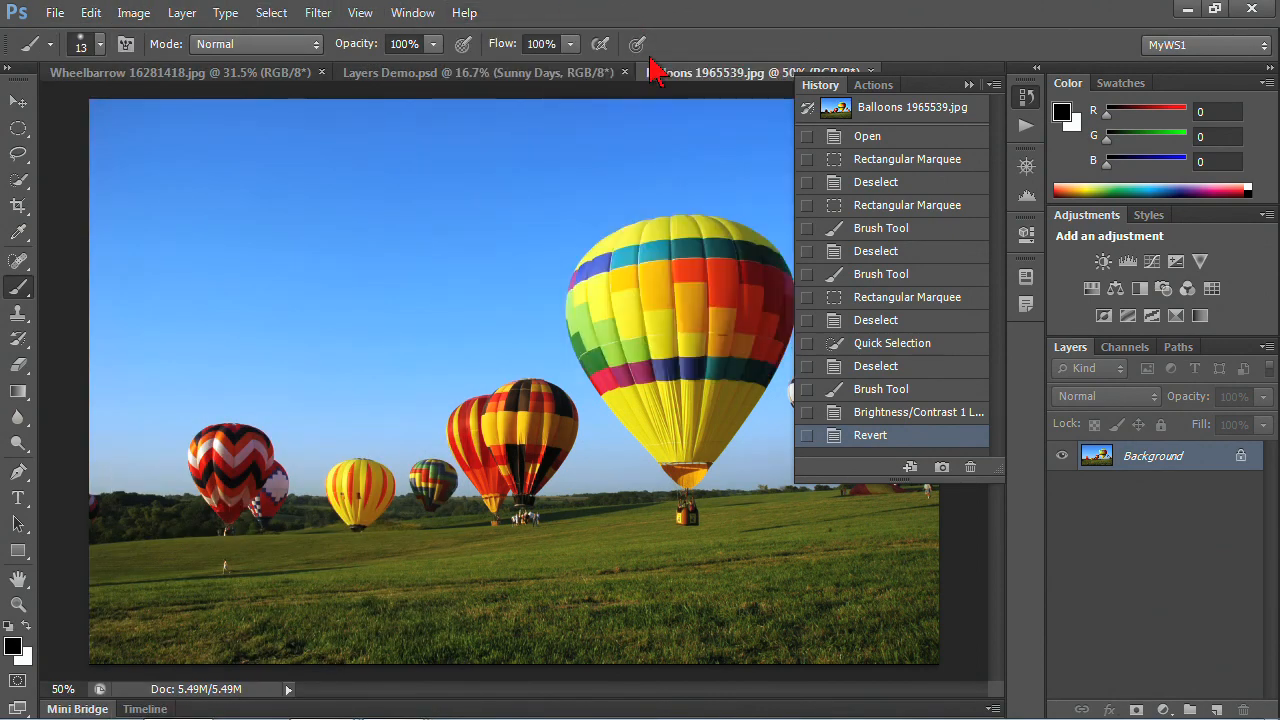
Go back through the Brightness/Contrast, last Brush Tool and last Deselect history states, and return to the Revert state
click(865, 414)
click(864, 391)
click(863, 371)
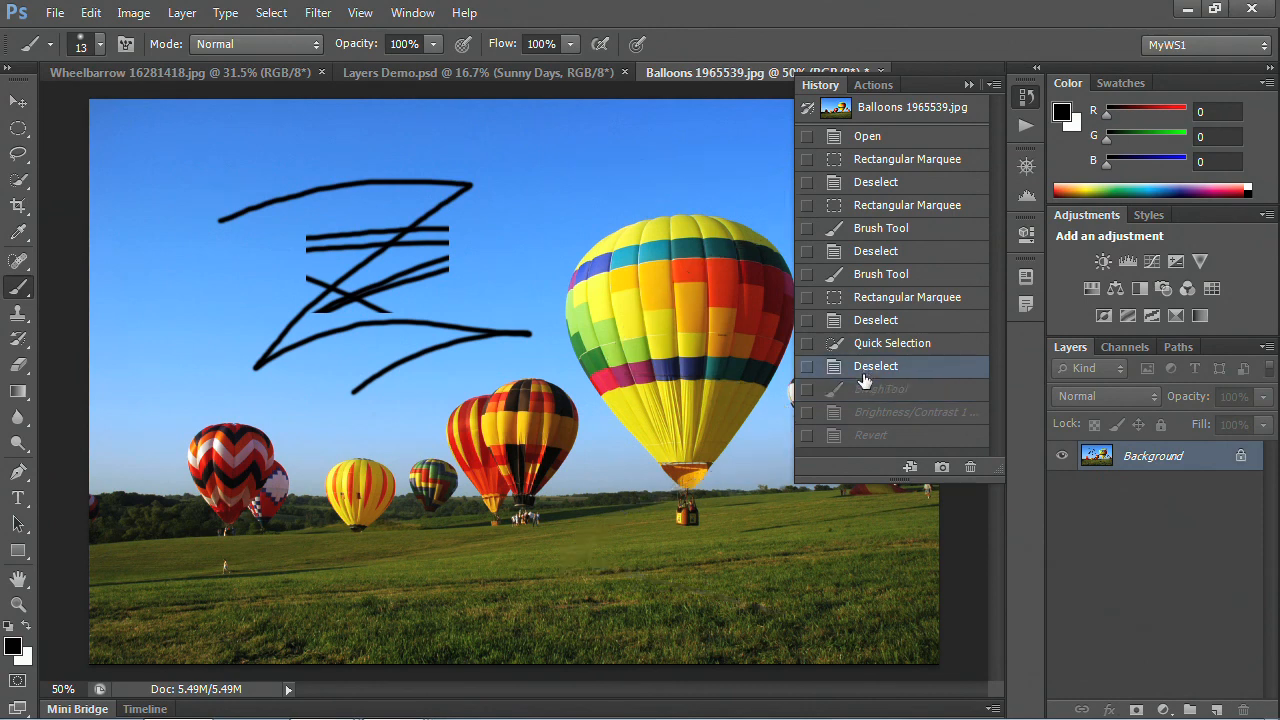
click(864, 437)
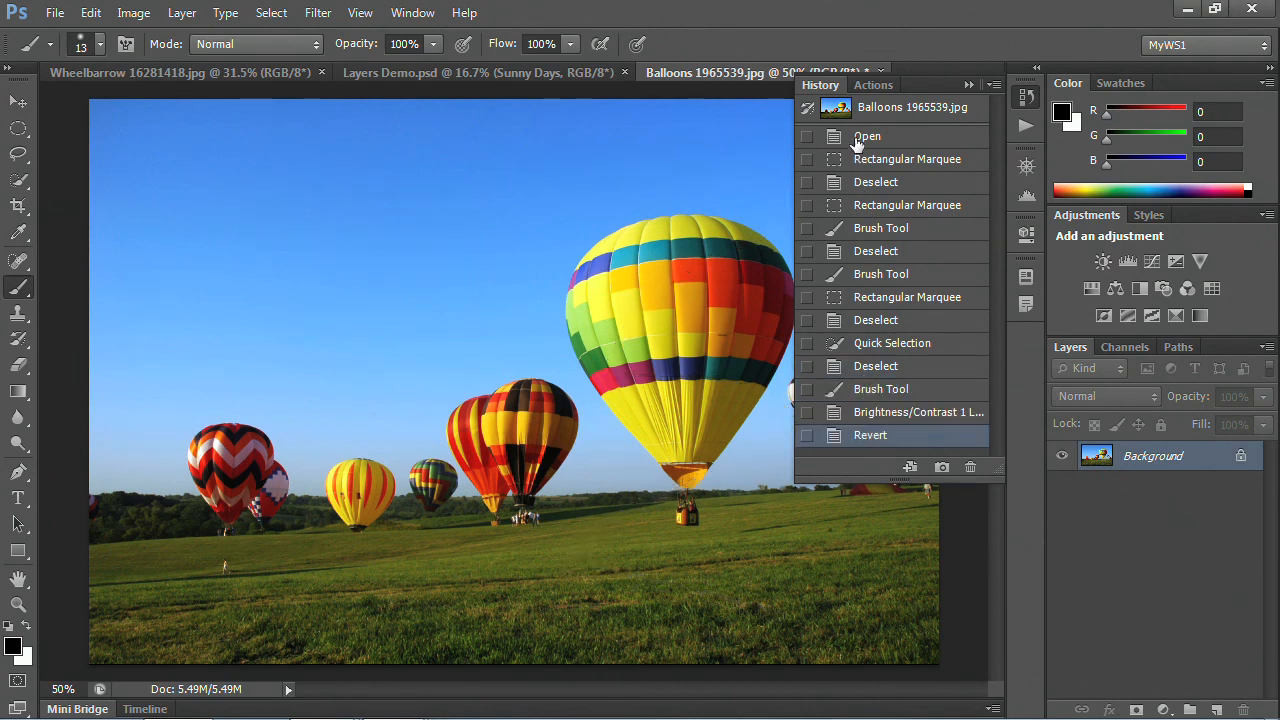
click(55, 13)
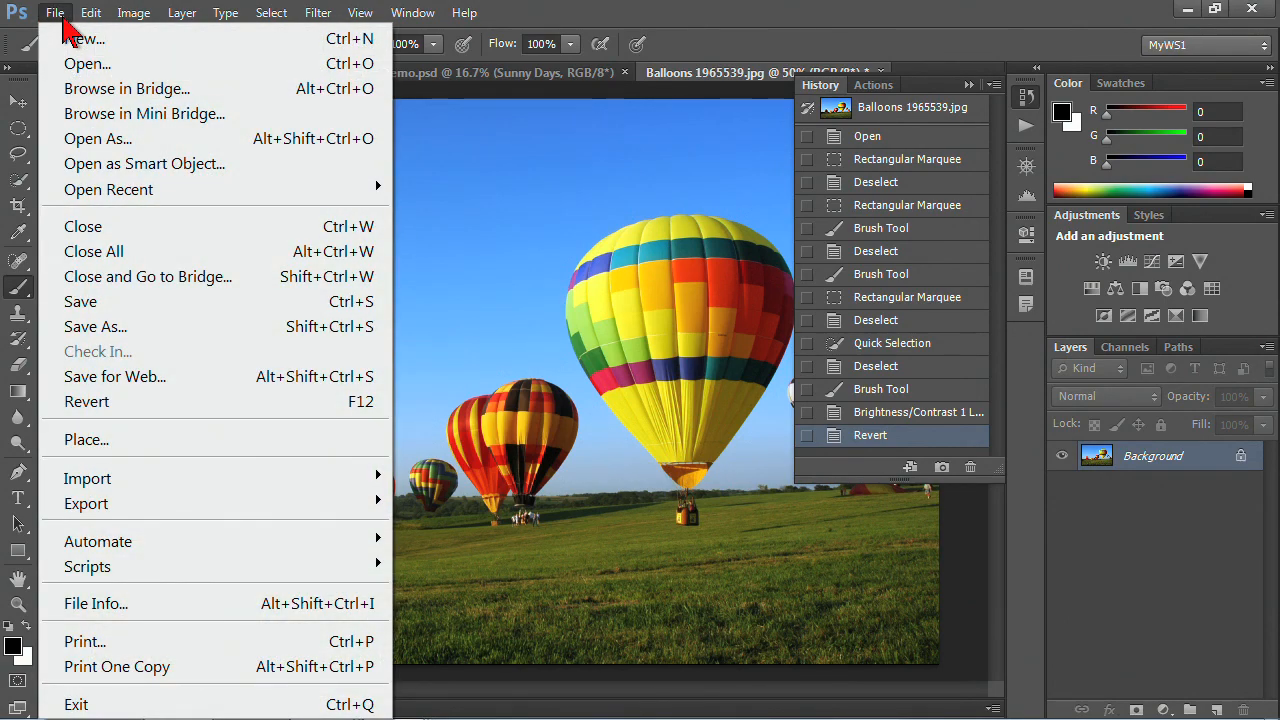
mouse_move(91, 13)
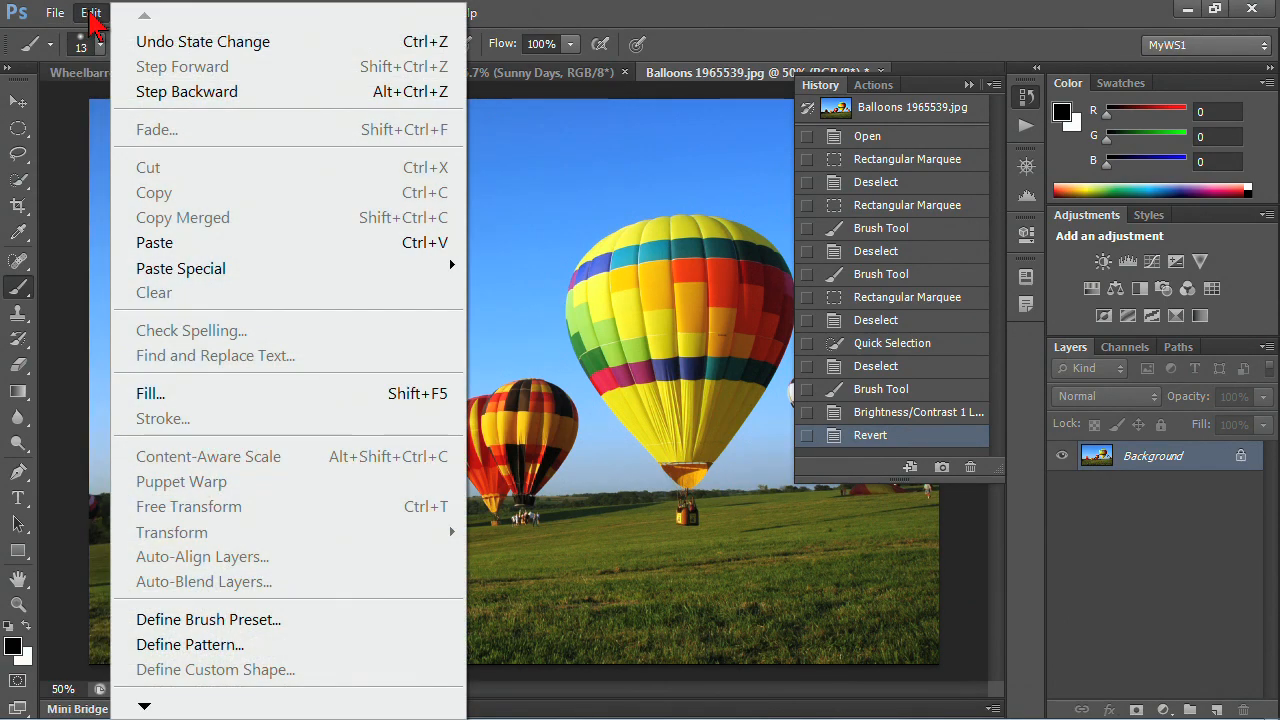
mouse_move(146, 707)
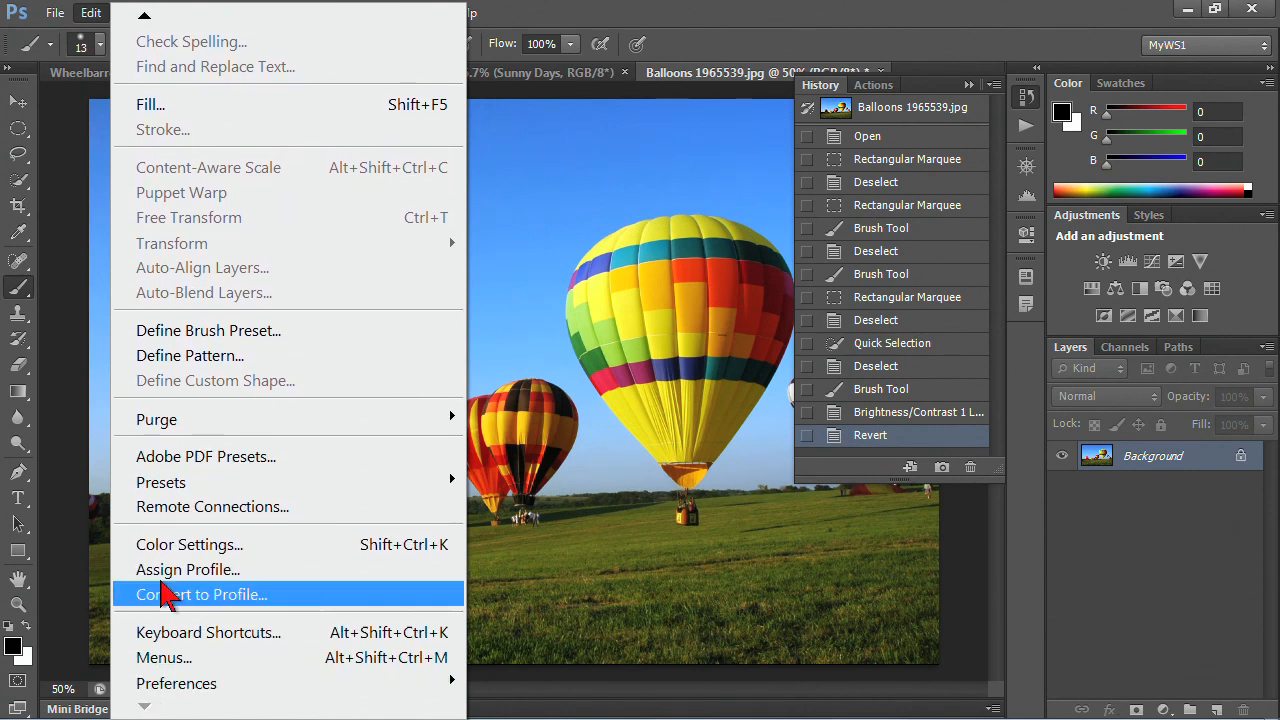
mouse_move(152, 425)
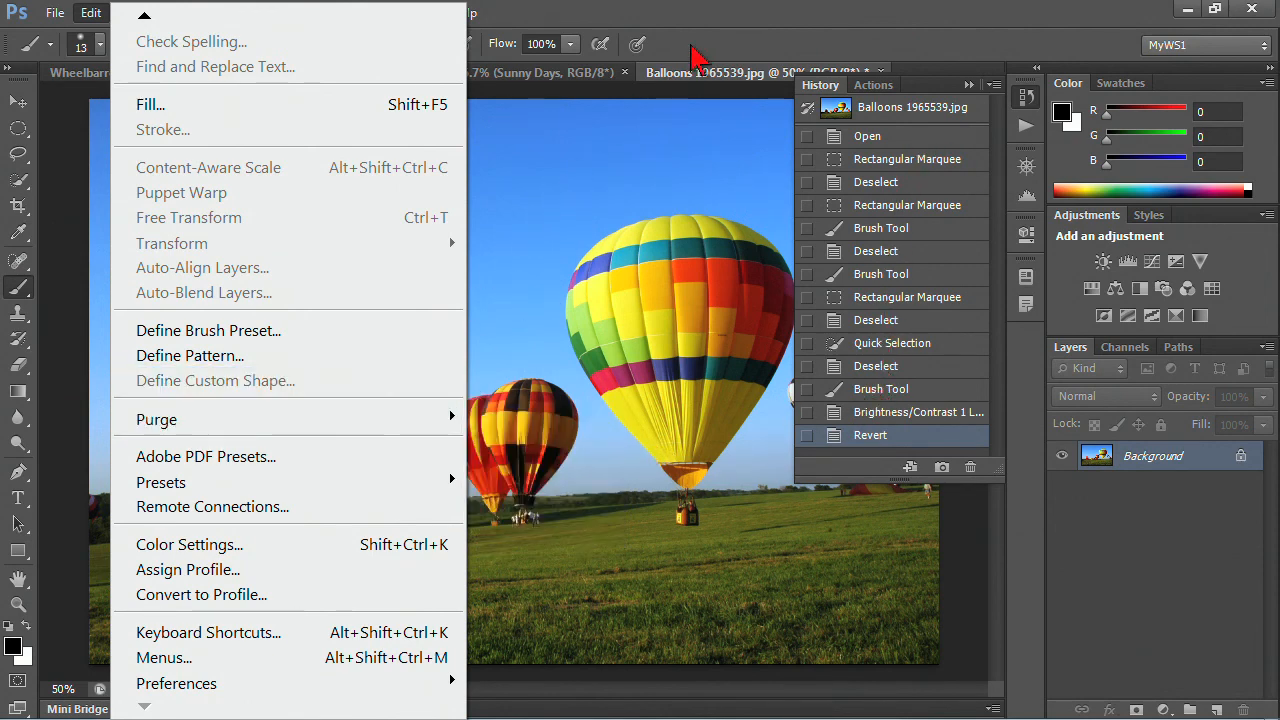
click(702, 10)
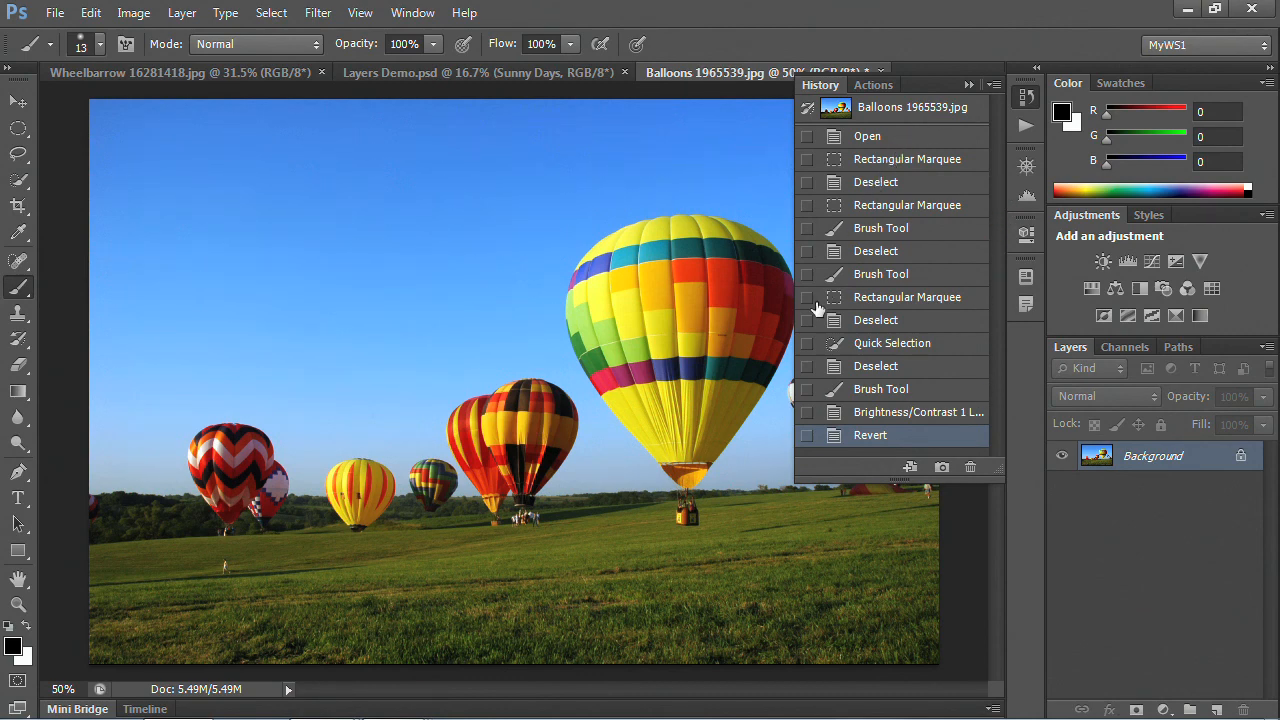
Select the sky around the balloons down to the horizon with the Magic Wand at tolerance 32, adding each remaining area and hiding the history
click(19, 184)
click(96, 199)
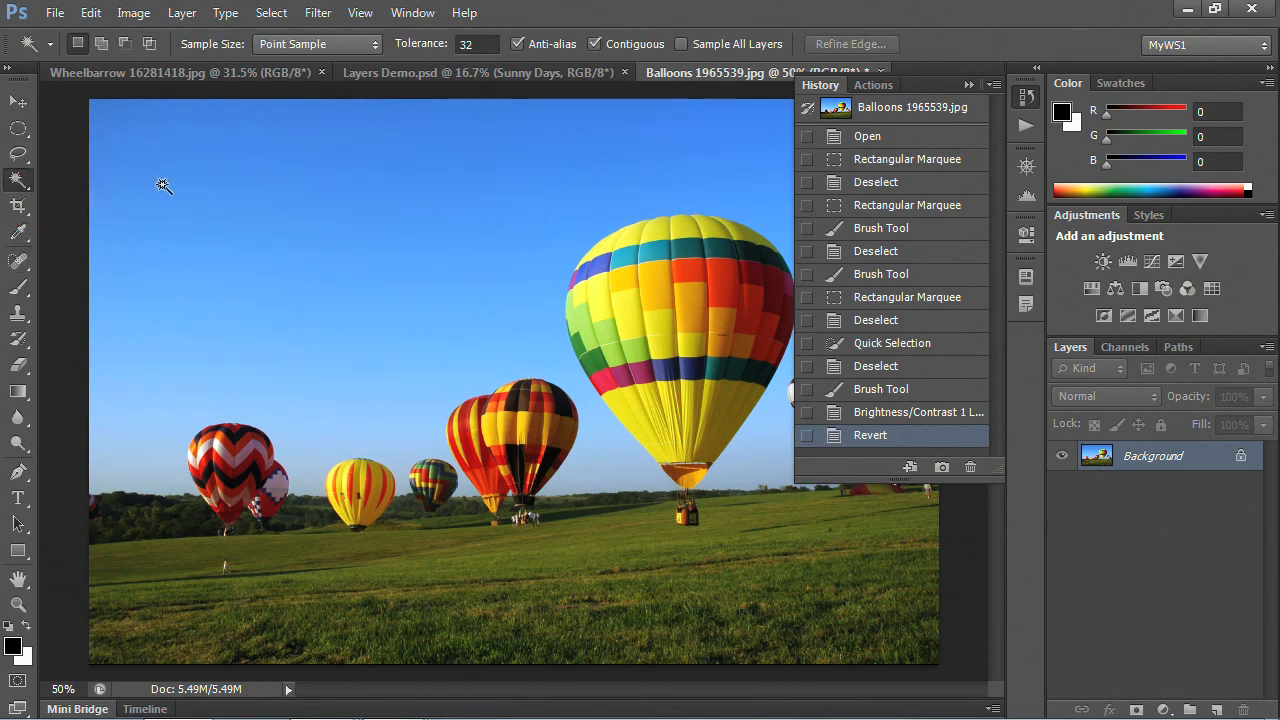
click(165, 192)
shift+click(280, 360)
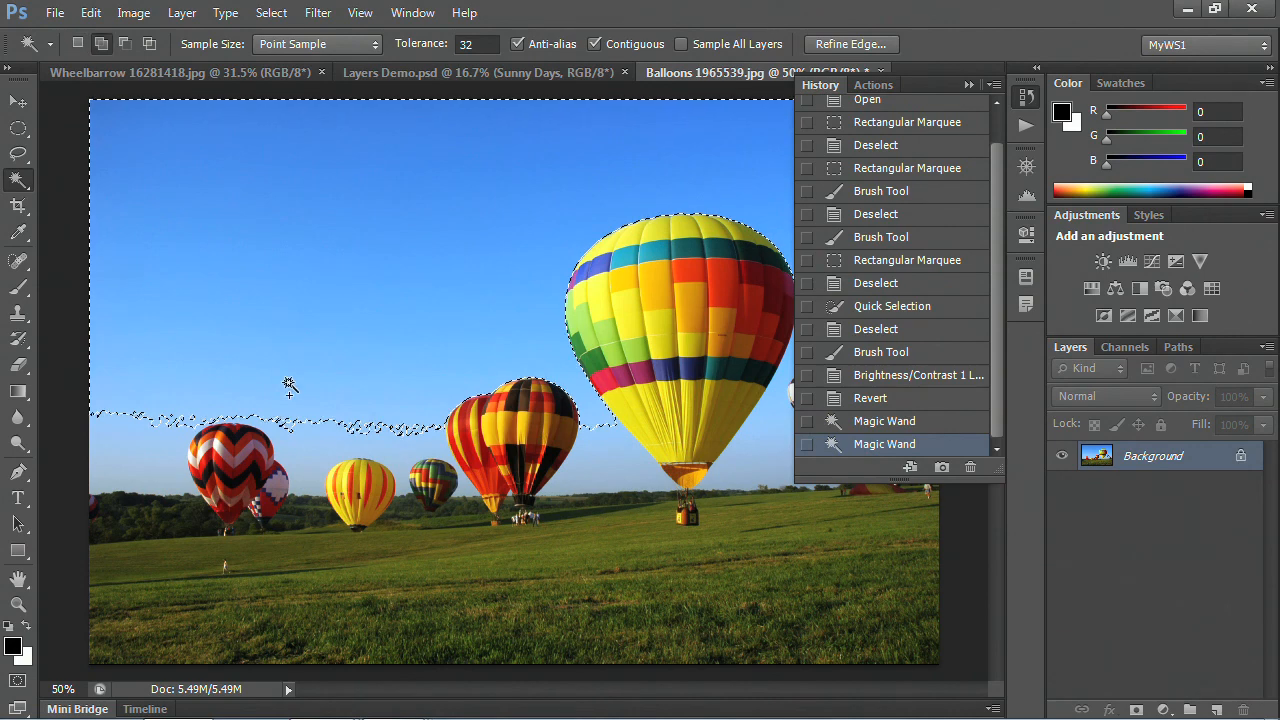
shift+click(305, 447)
shift+click(579, 485)
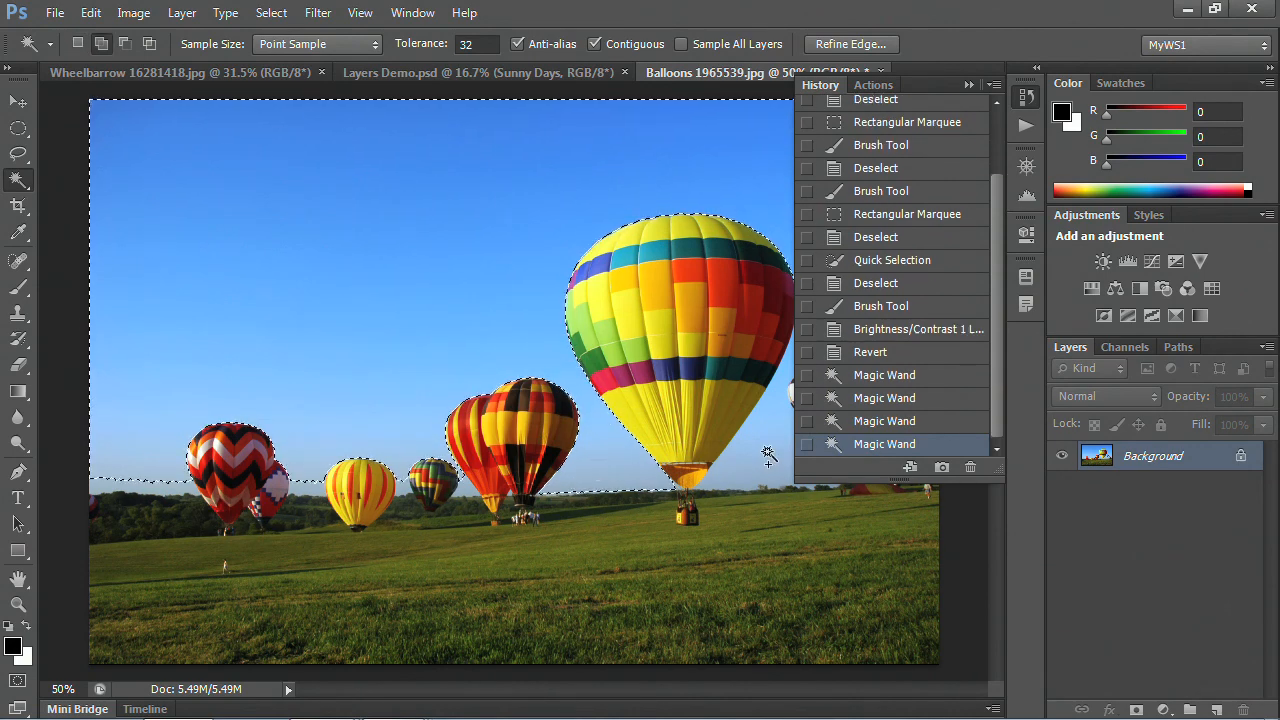
shift+click(777, 450)
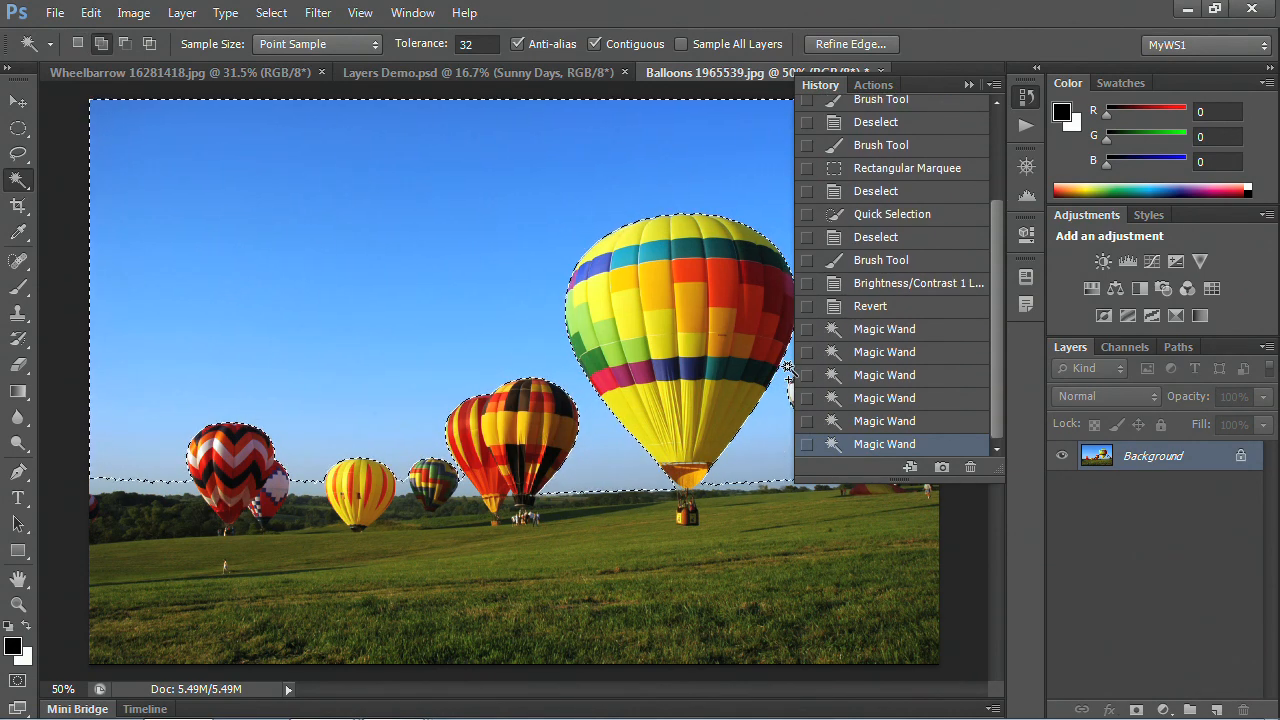
click(1028, 97)
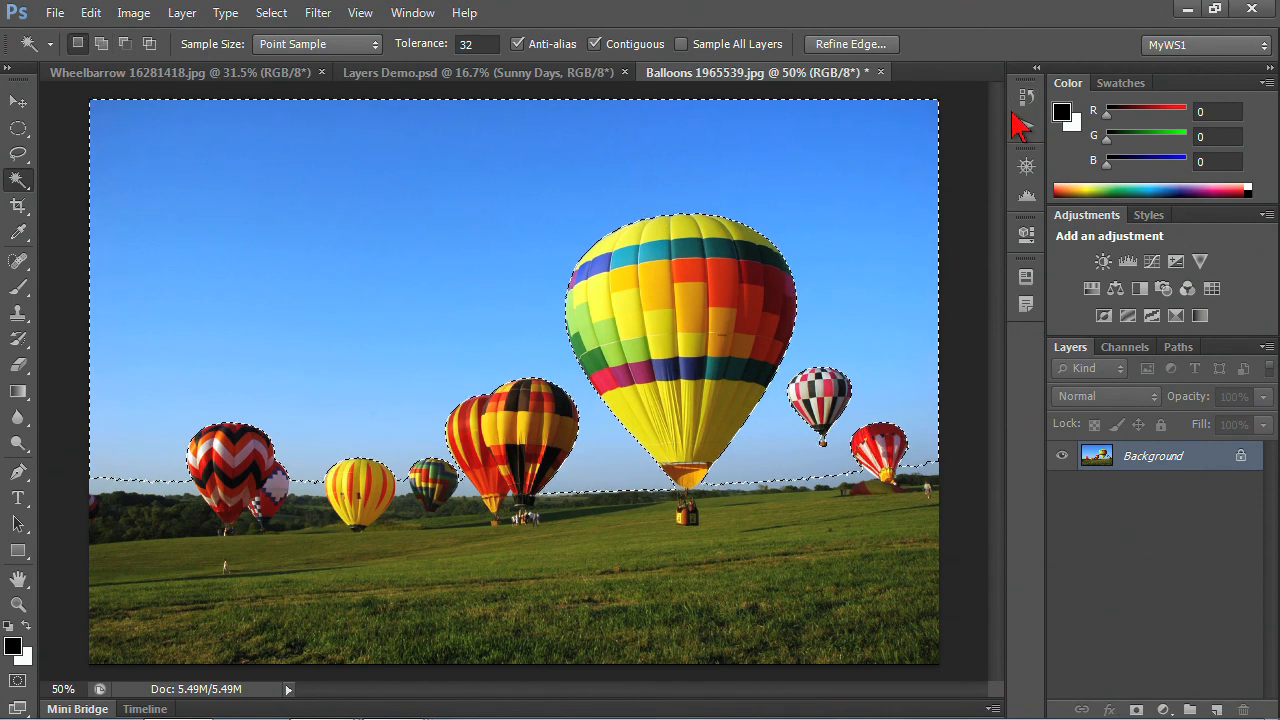
click(1025, 100)
click(1025, 100)
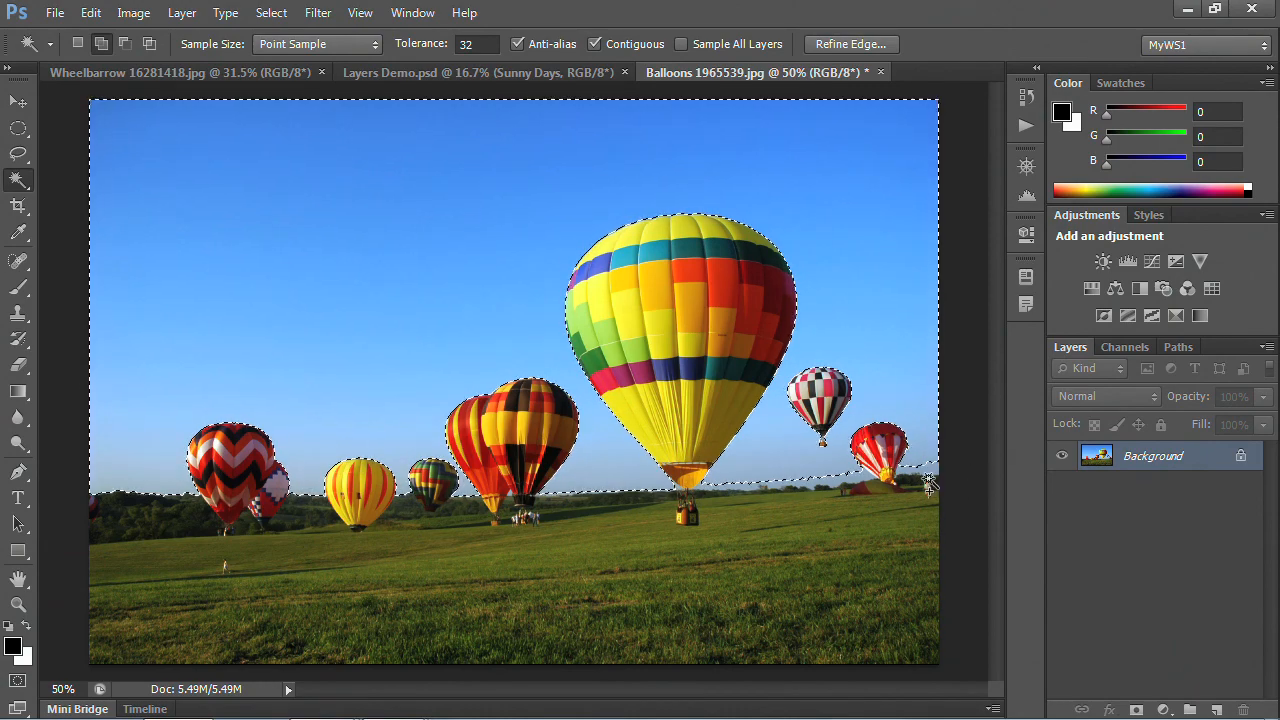
Fill the selected sky with black in Normal mode at 100% opacity and deselect it
click(90, 12)
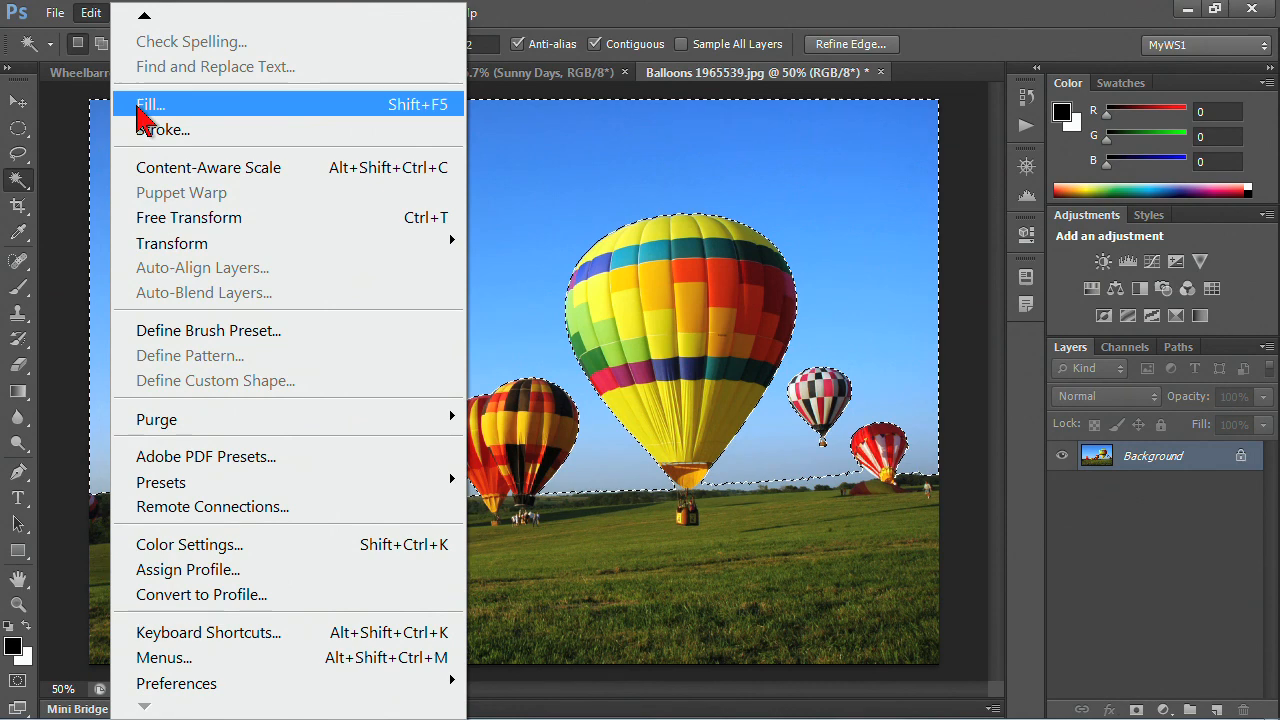
click(145, 105)
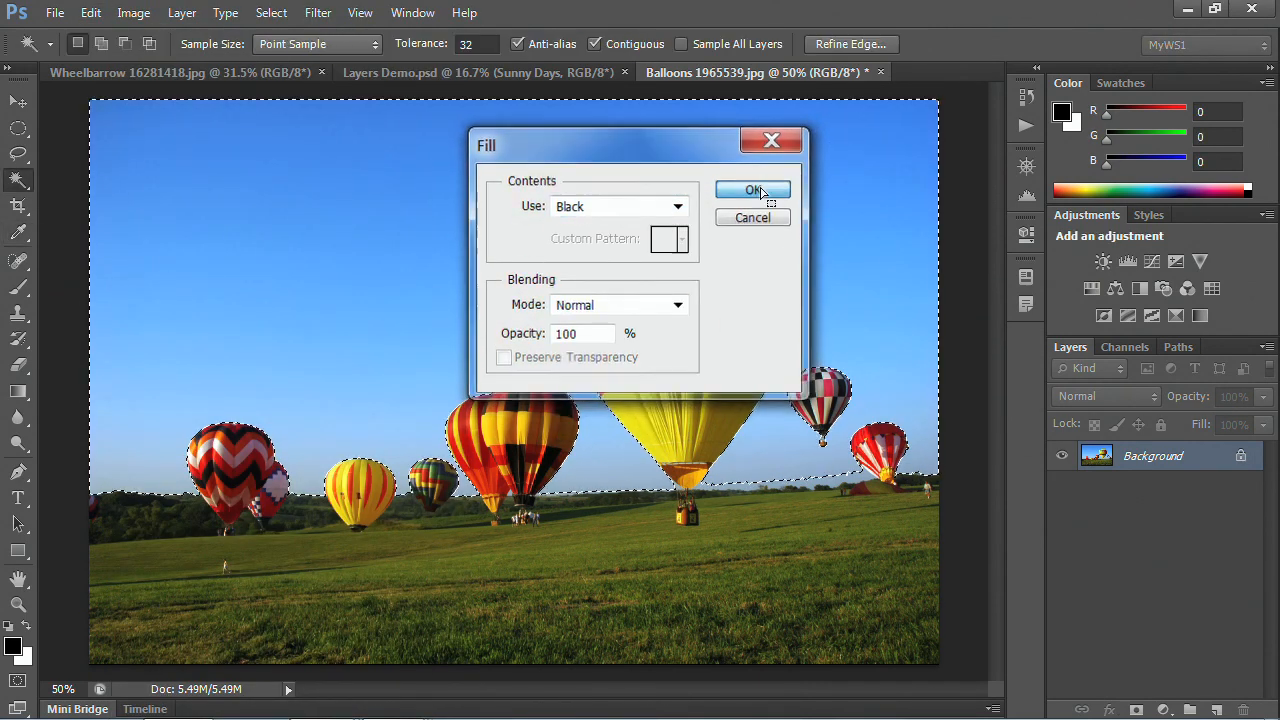
click(770, 190)
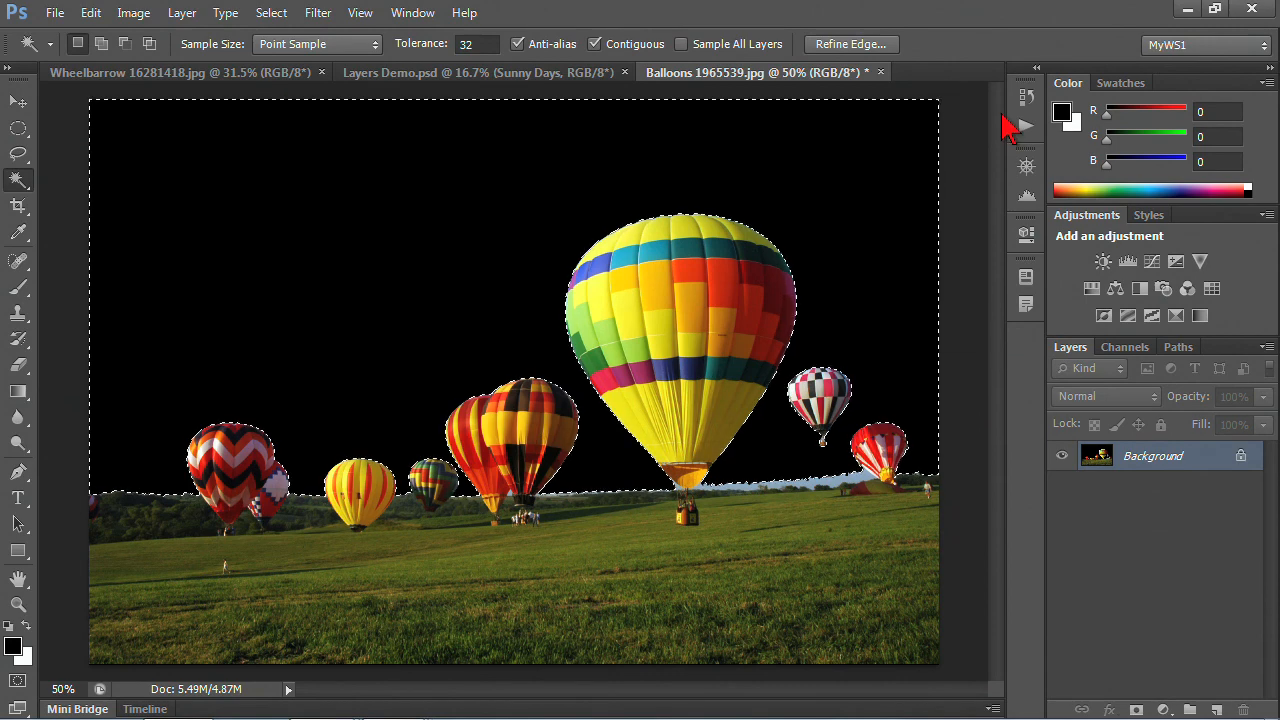
key(ctrl+d)
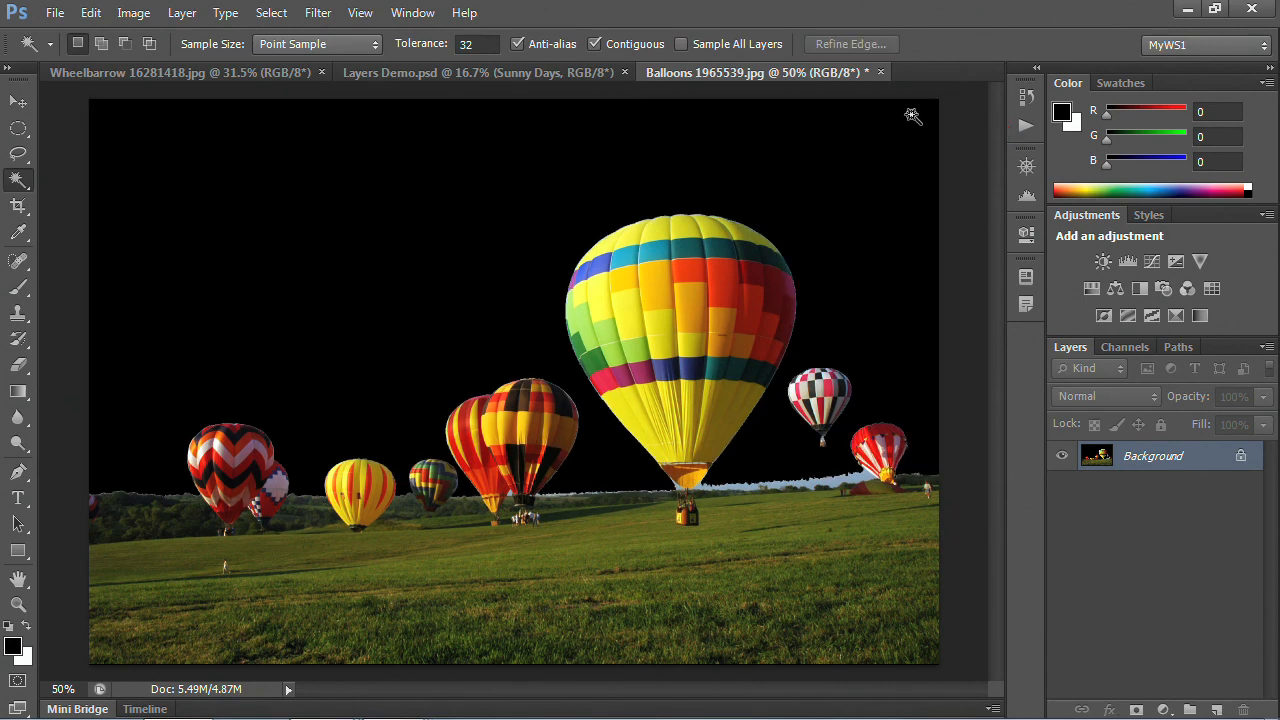
Create a history snapshot of the black-sky version and bring the snapshots at the start of the history into view
click(1026, 97)
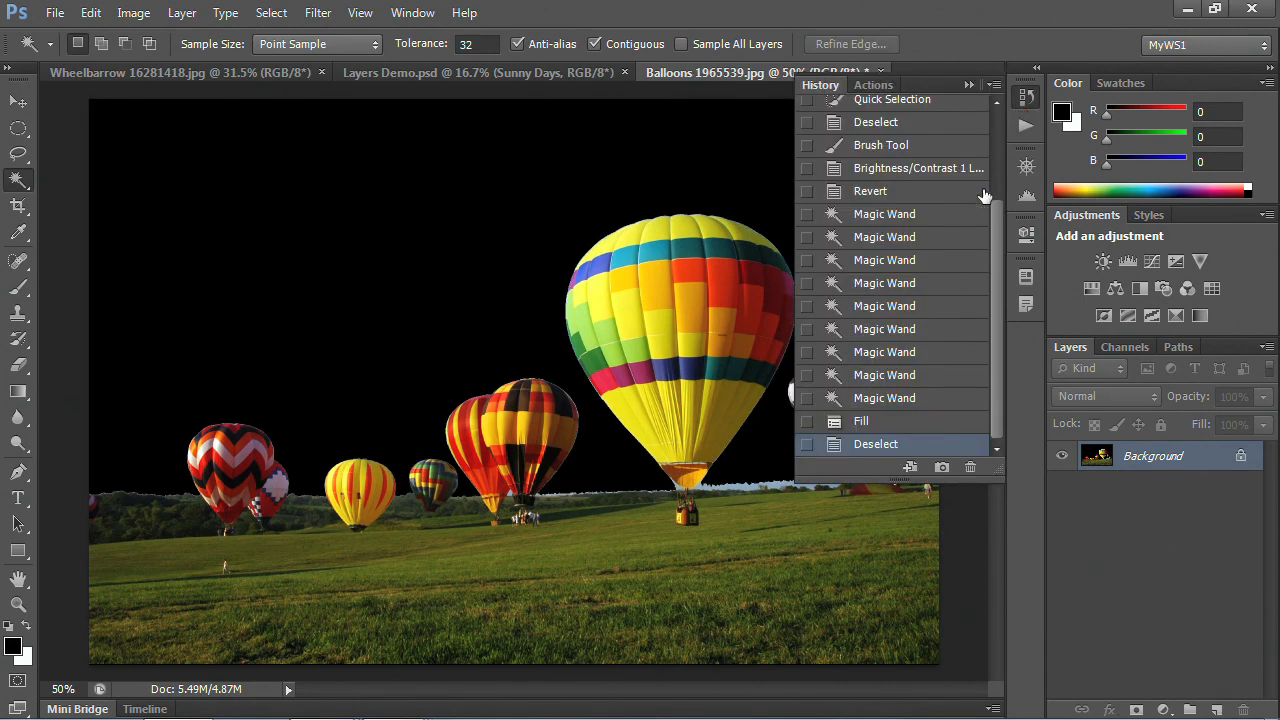
click(941, 470)
drag(998, 286, 1015, 192)
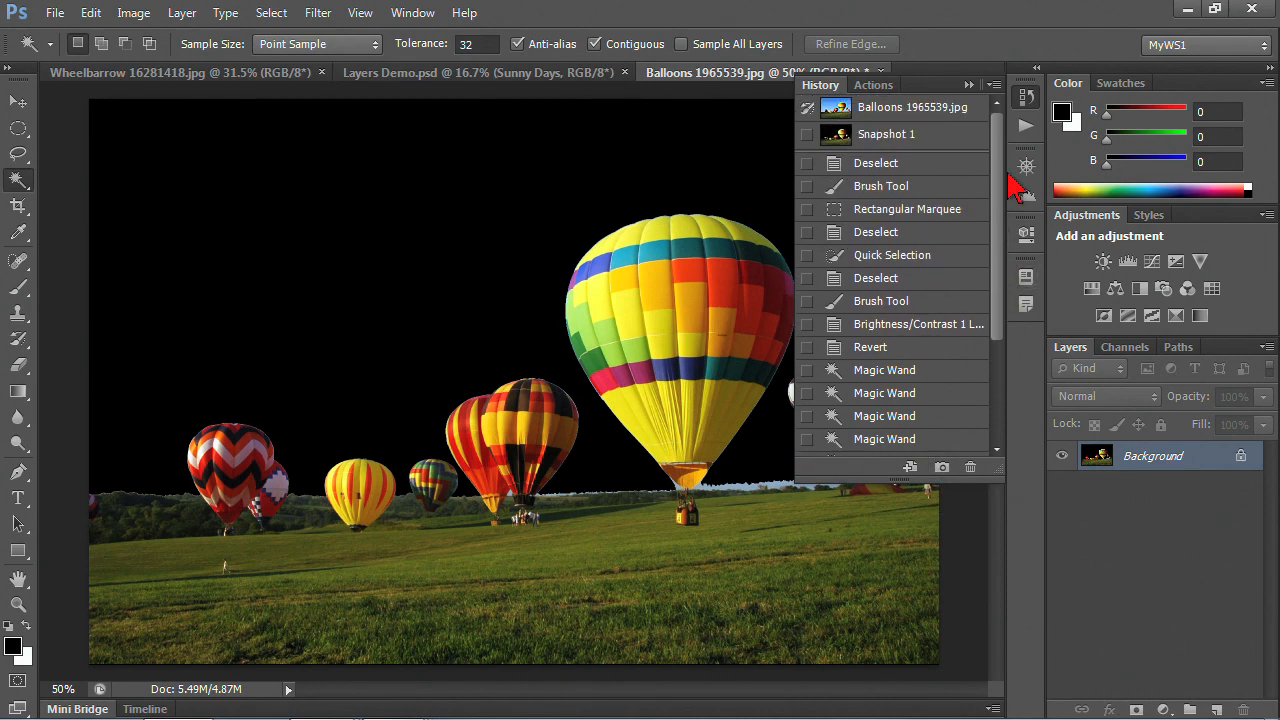
Alternate between the original Balloons 1965539.jpg snapshot and Snapshot 1, finishing on the original photo
click(878, 112)
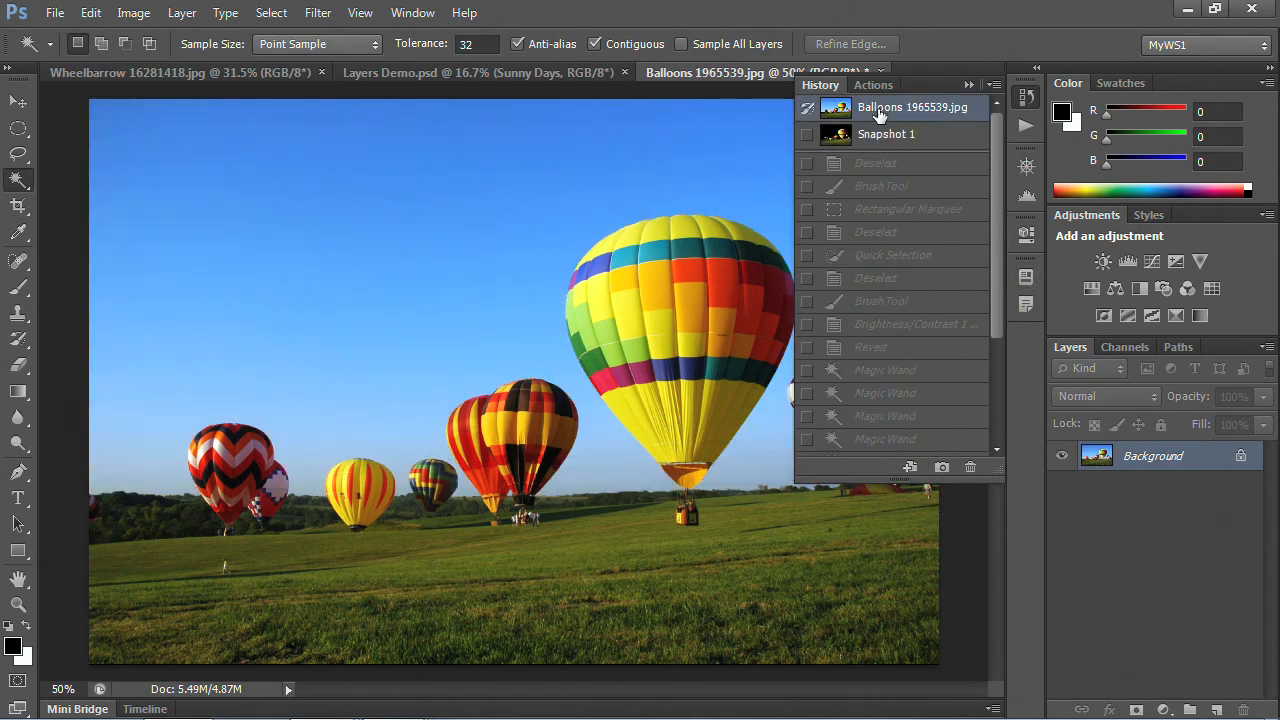
click(876, 138)
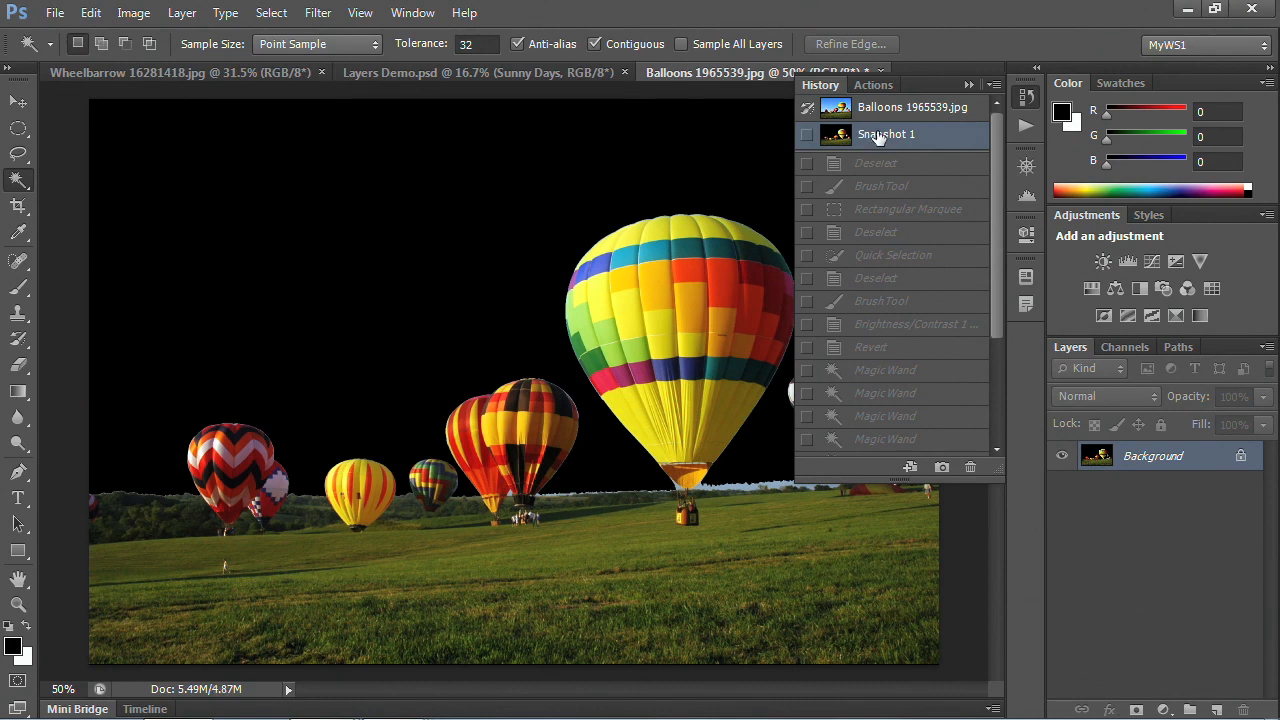
click(881, 115)
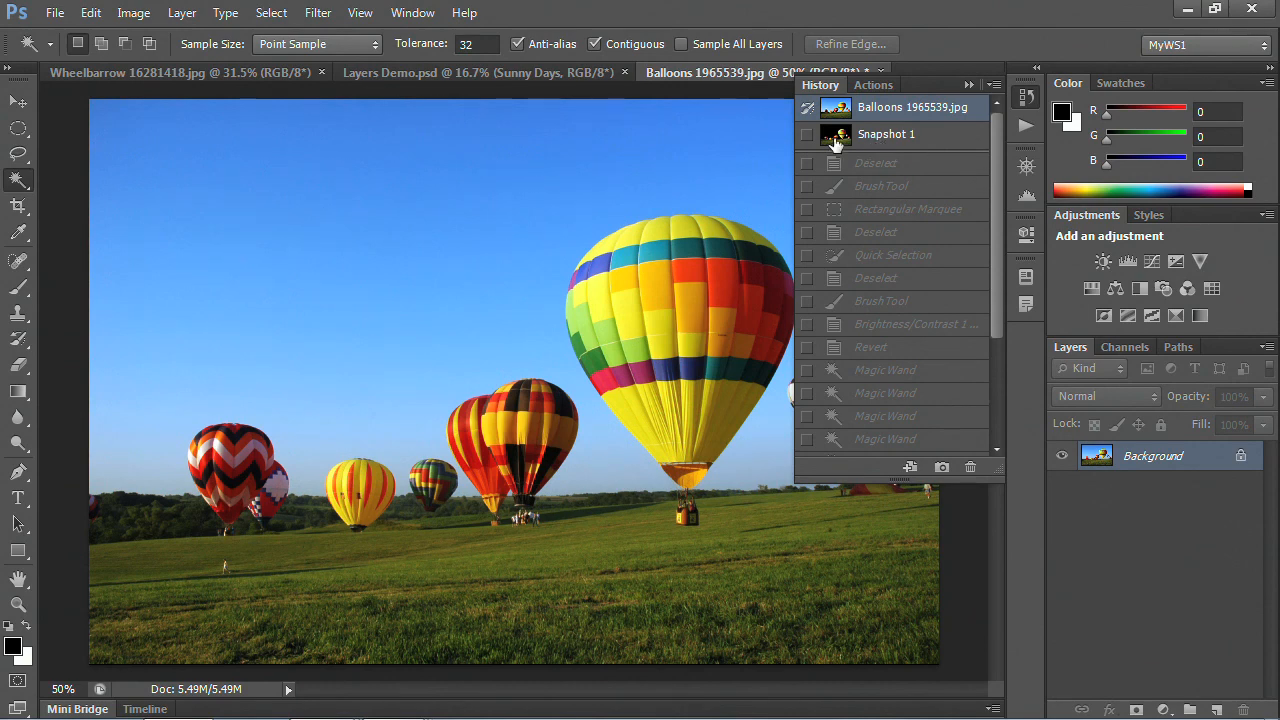
click(849, 140)
mouse_move(999, 171)
mouse_down()
mouse_move(1005, 340)
mouse_move(997, 157)
mouse_up()
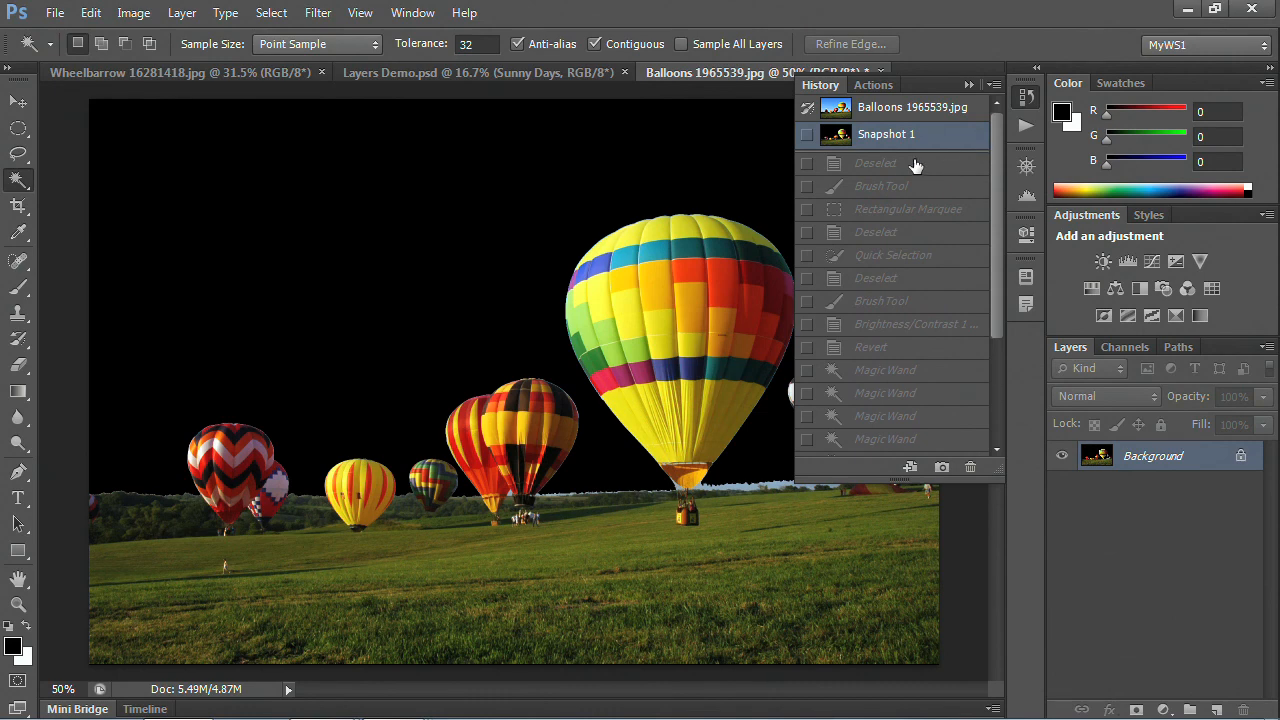
click(862, 114)
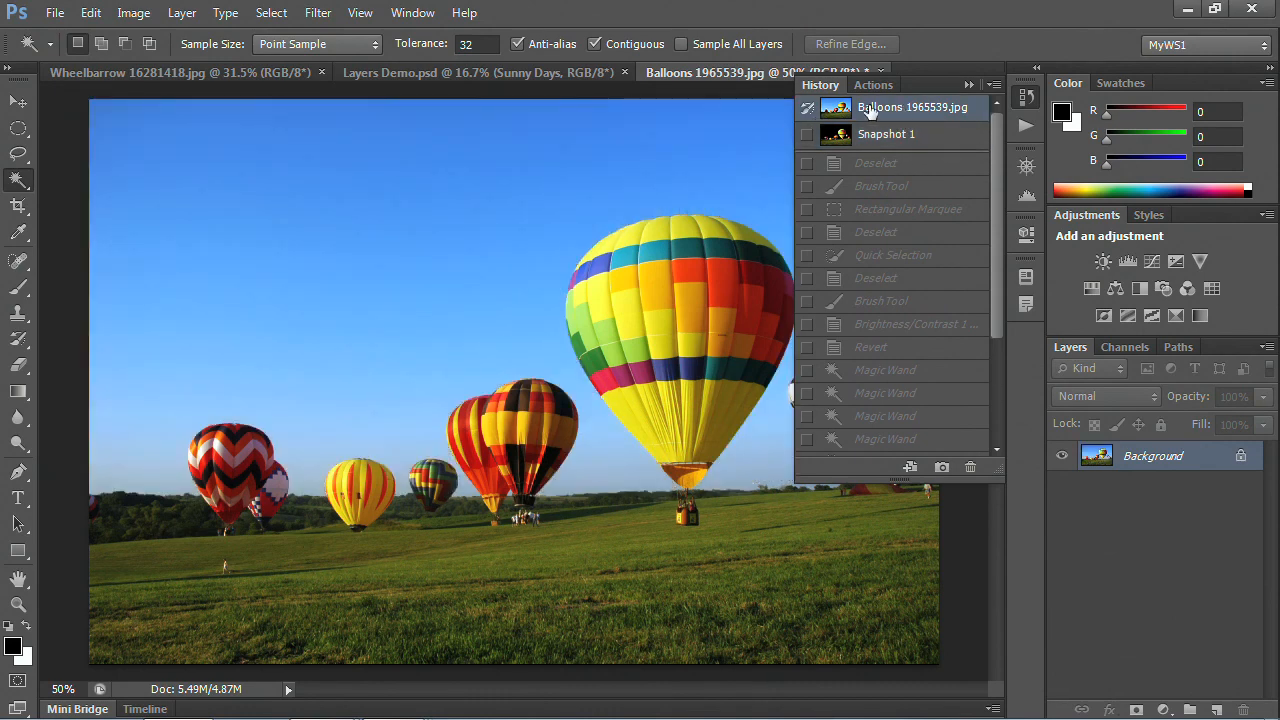
Paint three black curved brush strokes across the sky and balloons of the original photo, and switch back to Snapshot 1
click(18, 287)
mouse_move(180, 216)
mouse_down()
mouse_move(306, 197)
mouse_move(281, 305)
mouse_move(368, 320)
mouse_up()
mouse_move(396, 222)
mouse_down()
mouse_move(463, 343)
mouse_move(580, 425)
mouse_up()
mouse_move(628, 187)
mouse_down()
mouse_move(694, 329)
mouse_move(707, 408)
mouse_up()
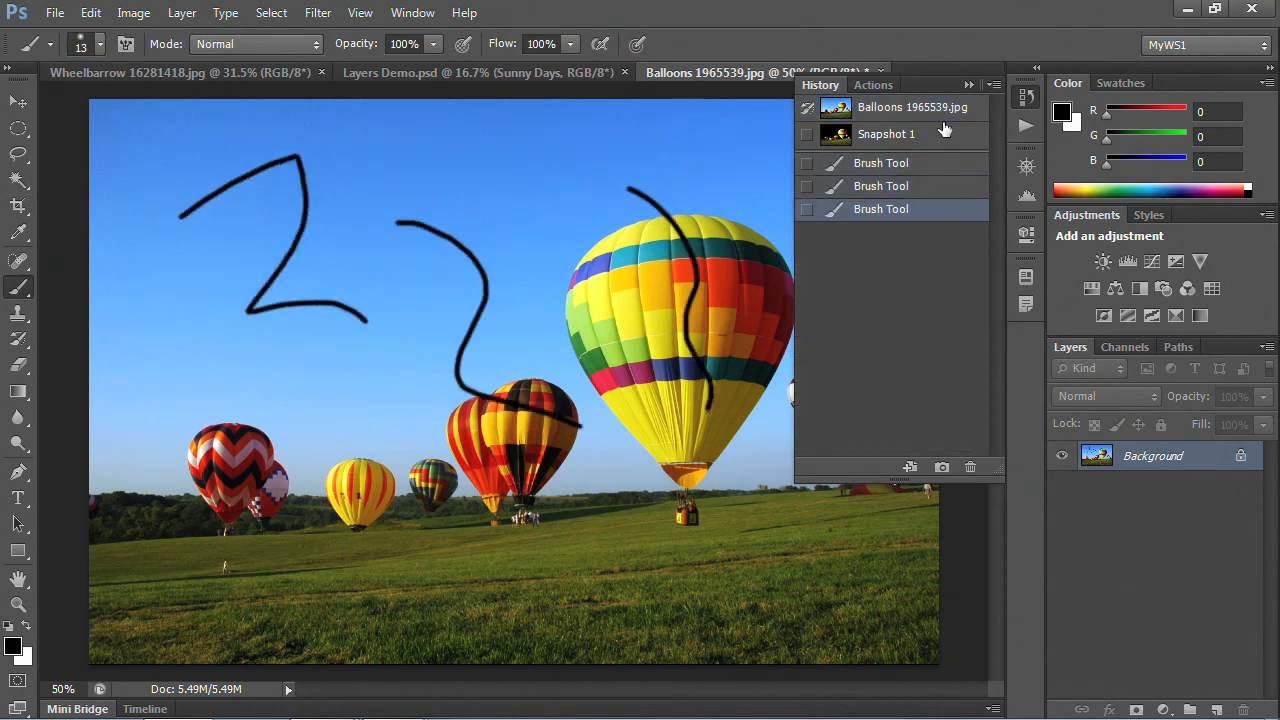
click(880, 137)
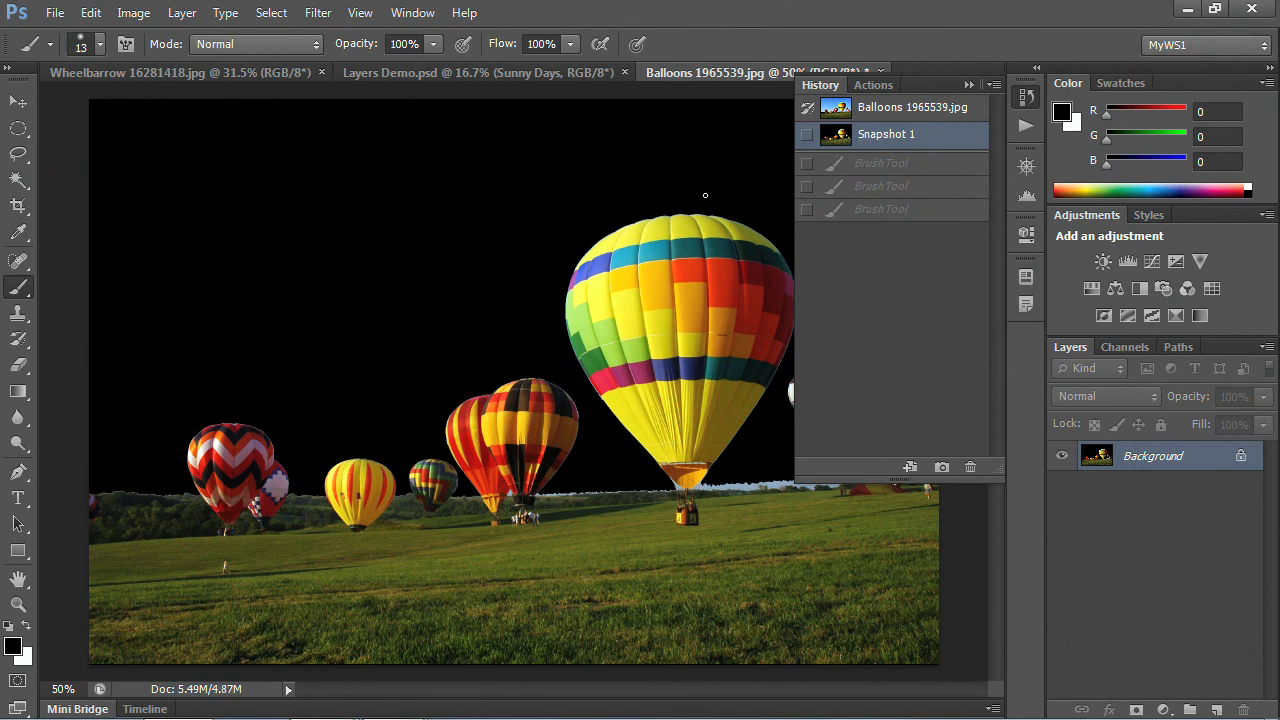
Compare the original photo snapshot with Snapshot 1, create a new document from Snapshot 1, and return to the Balloons photo
click(895, 110)
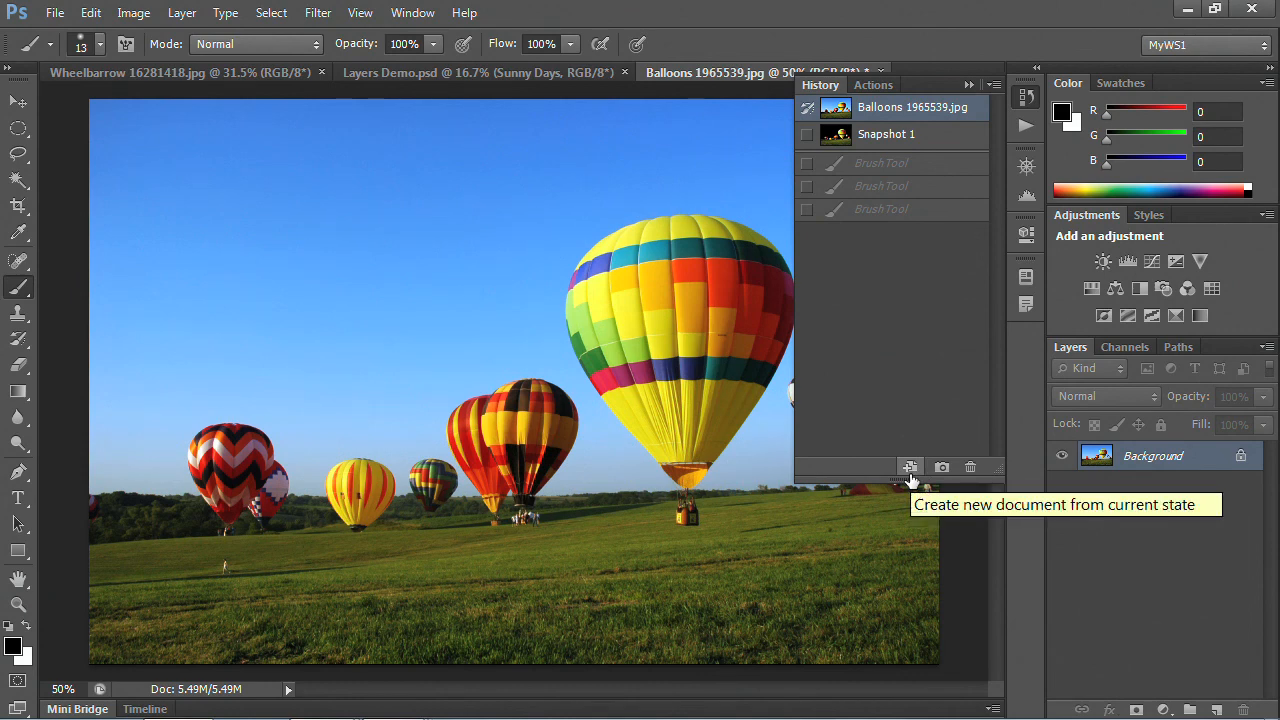
click(887, 136)
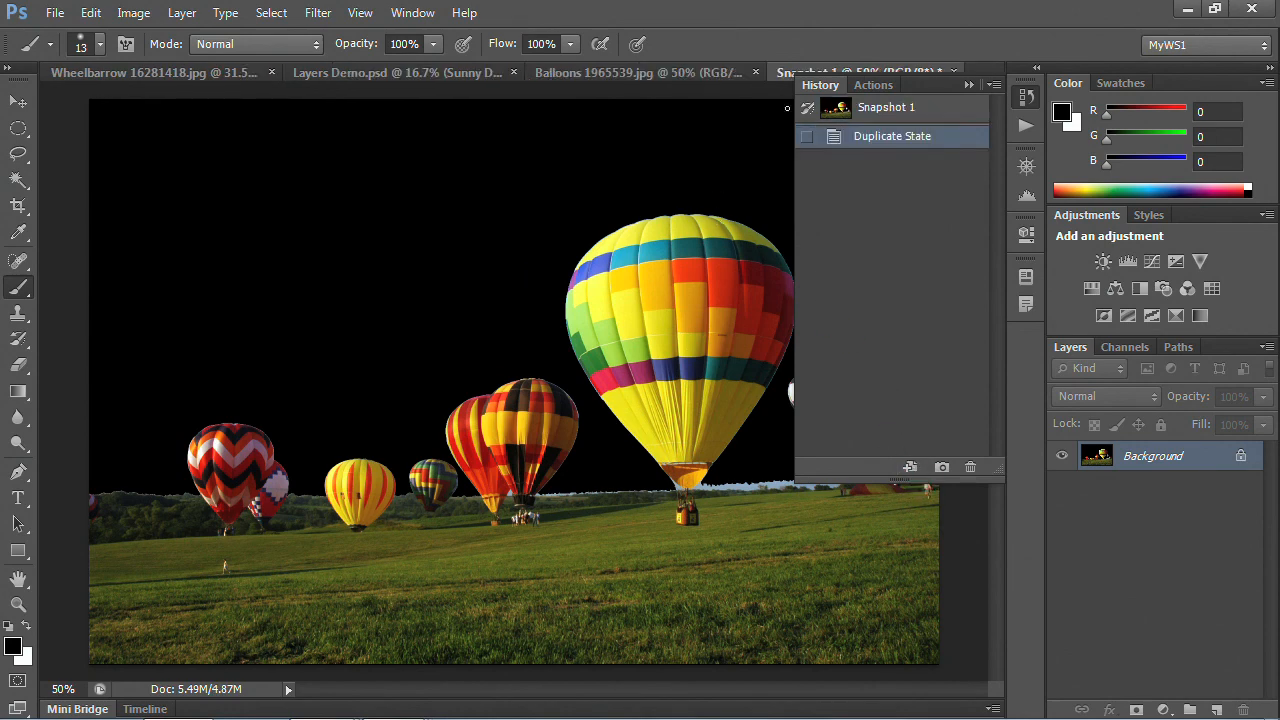
click(1027, 98)
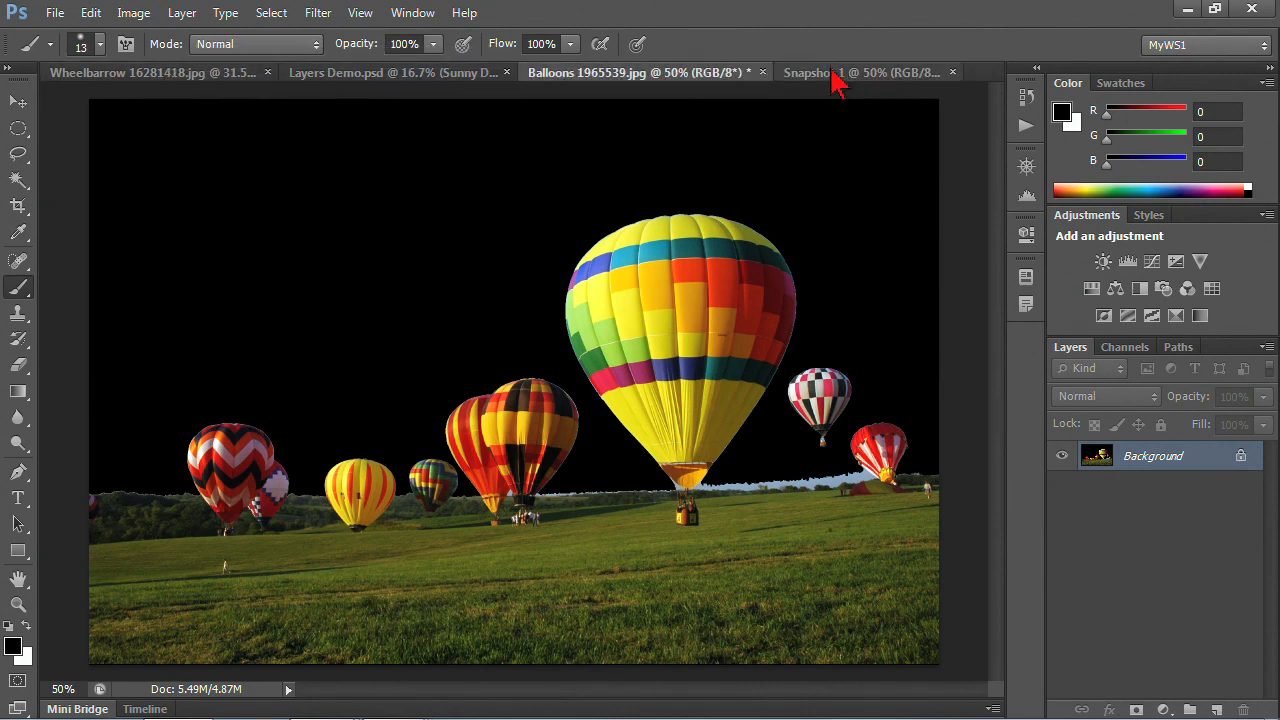
Close the duplicate Snapshot 1 document without saving it
click(900, 76)
click(953, 73)
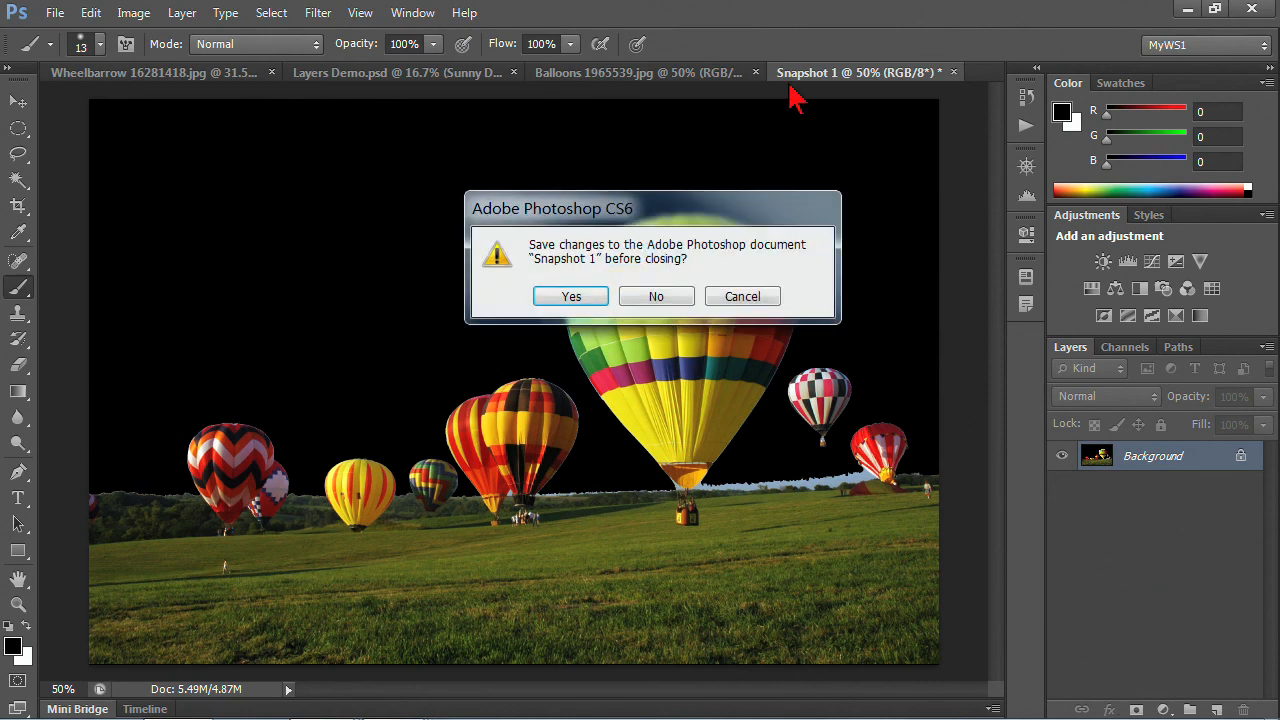
click(656, 297)
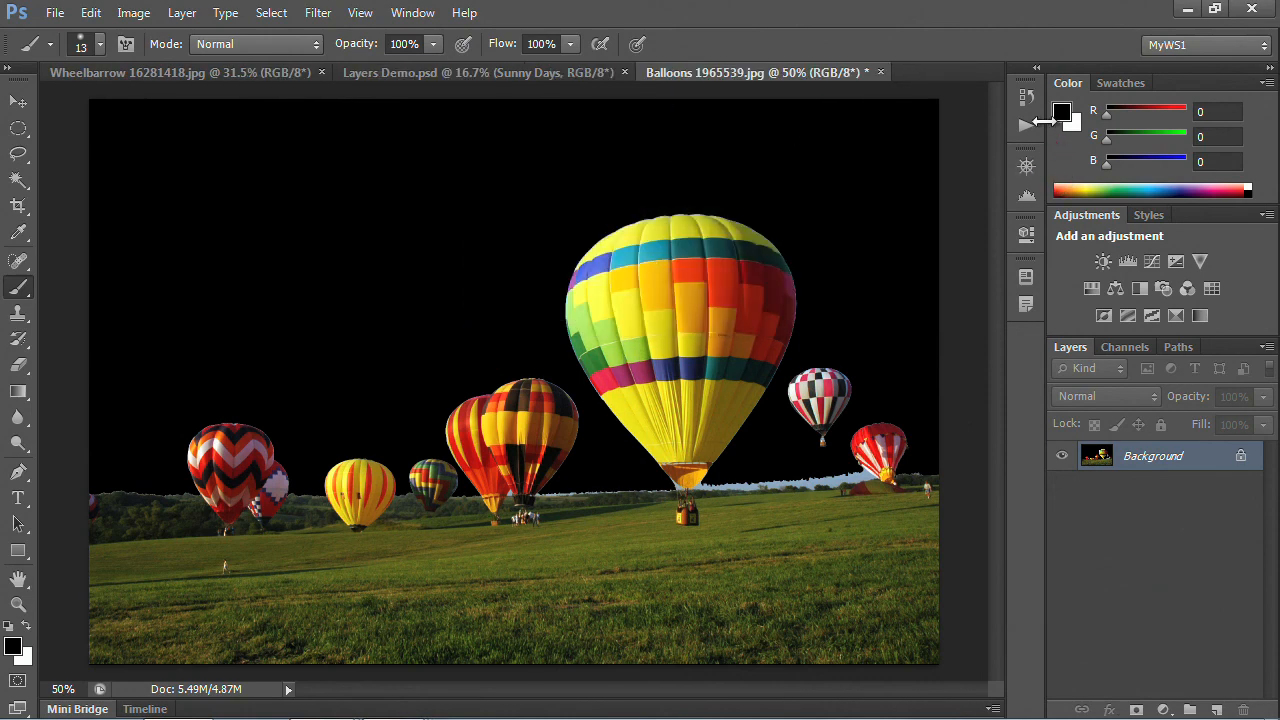
Restore the original Balloons 1965539.jpg snapshot and enable Allow Non-Linear History in the History Options
click(1026, 97)
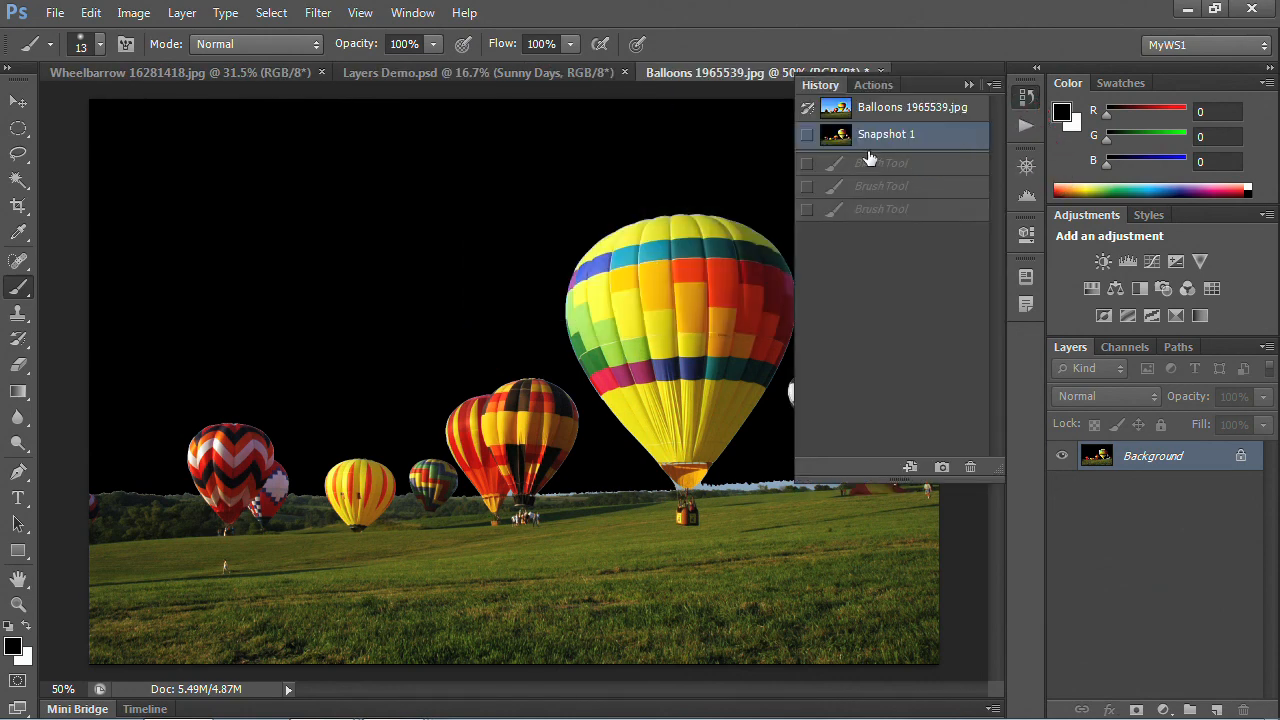
click(866, 108)
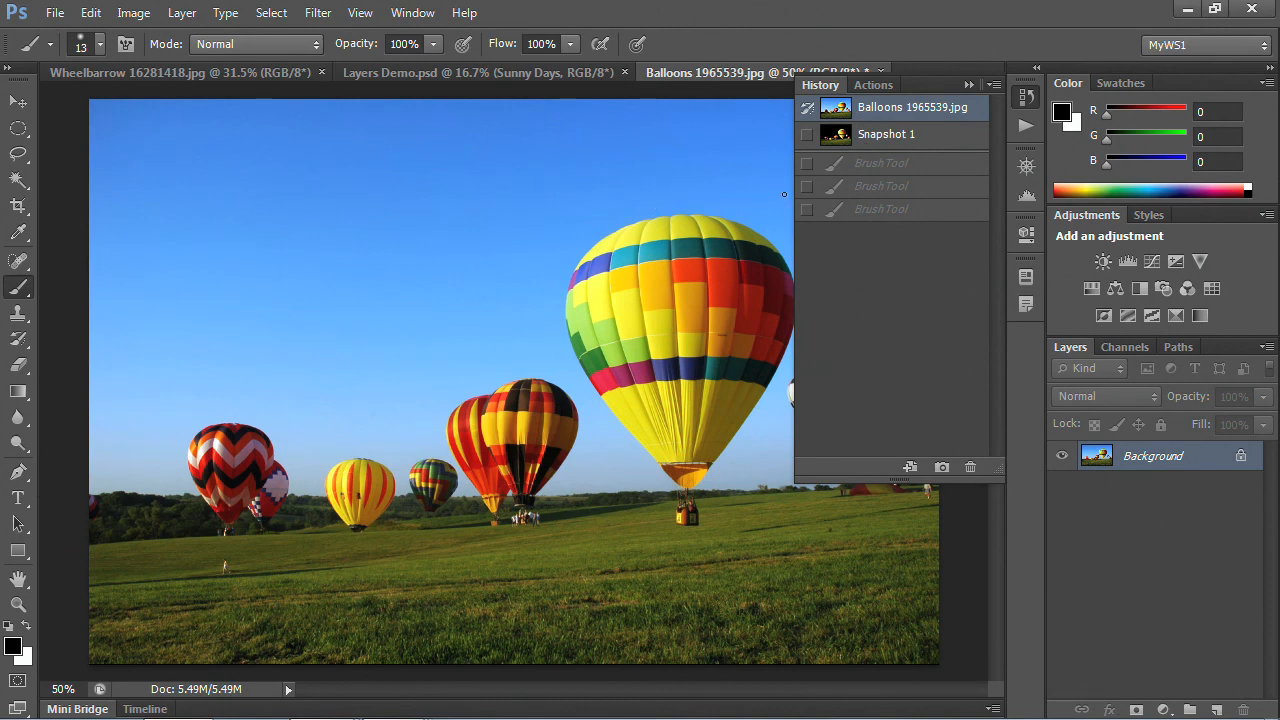
click(993, 85)
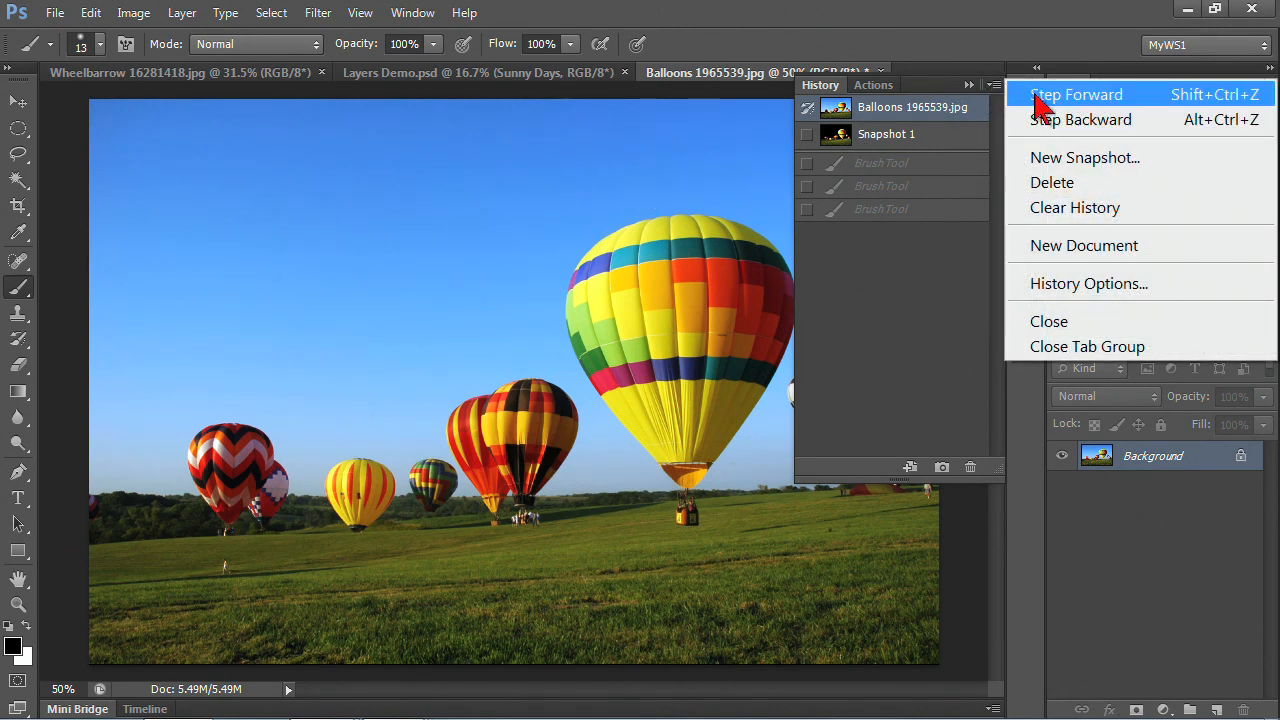
click(1092, 287)
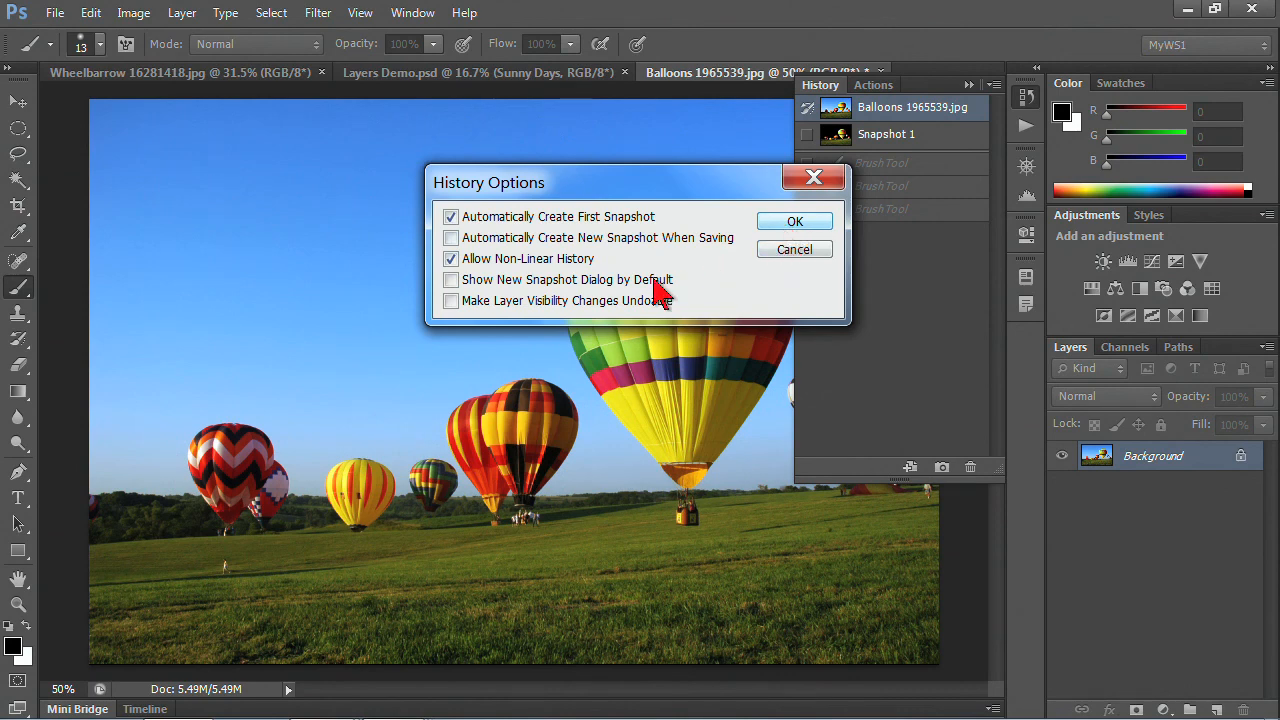
click(788, 228)
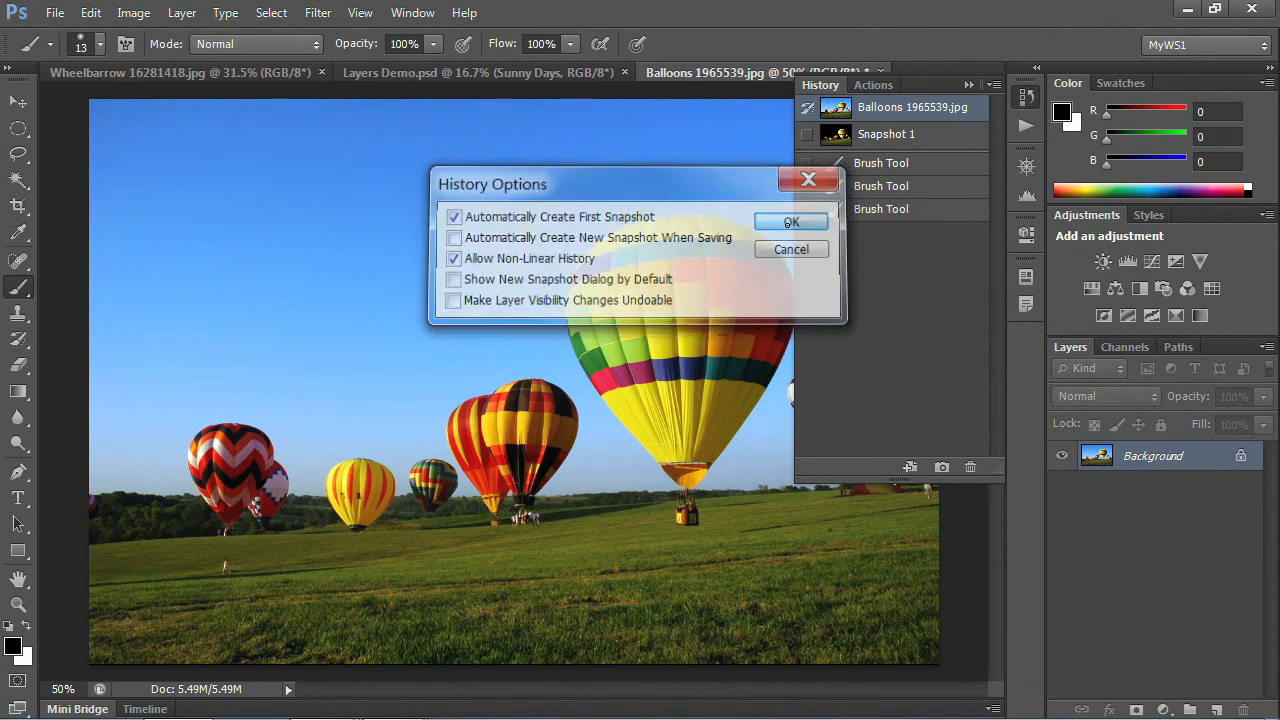
Switch between the three Brush Tool states in the history, finishing on the second one
click(862, 189)
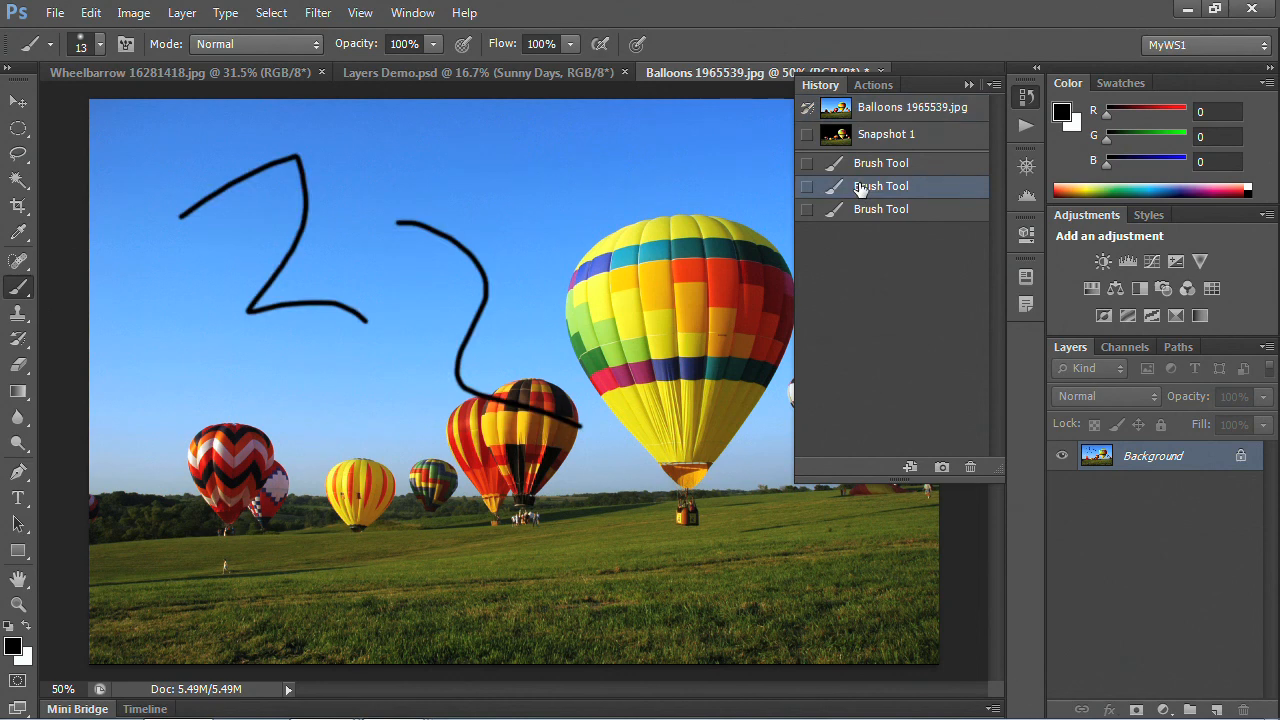
click(822, 210)
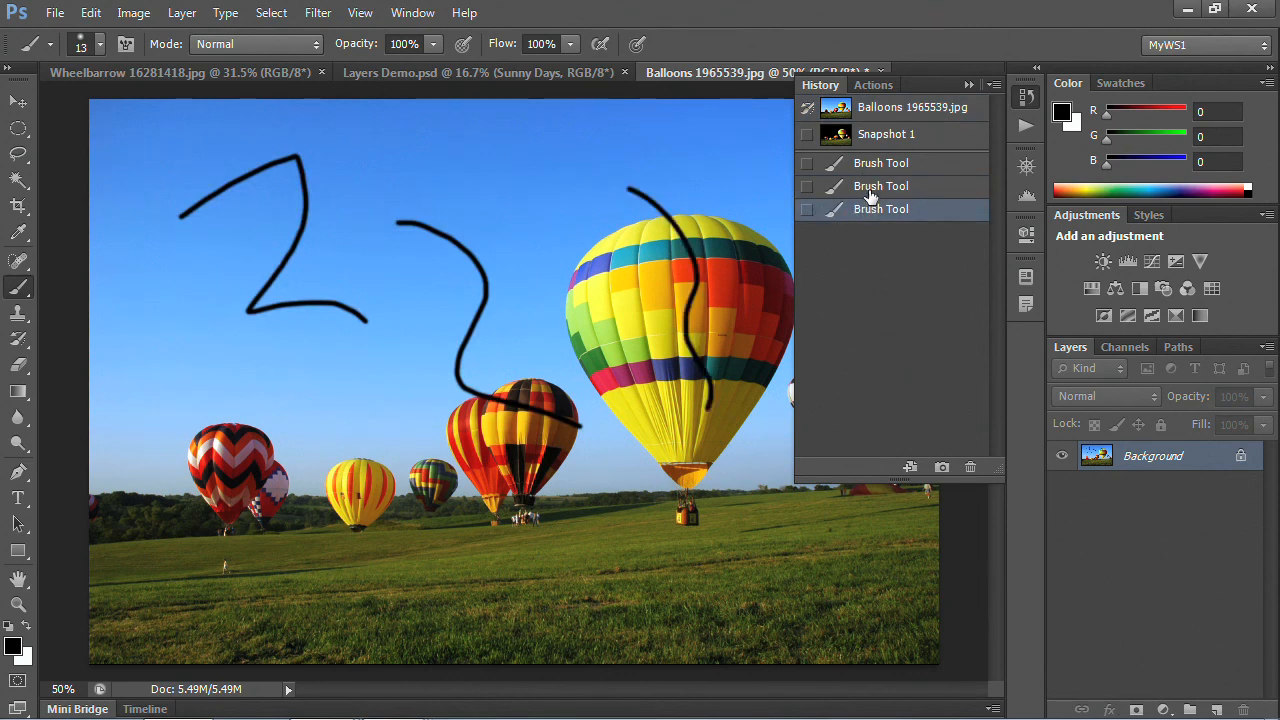
click(870, 190)
click(872, 168)
click(882, 194)
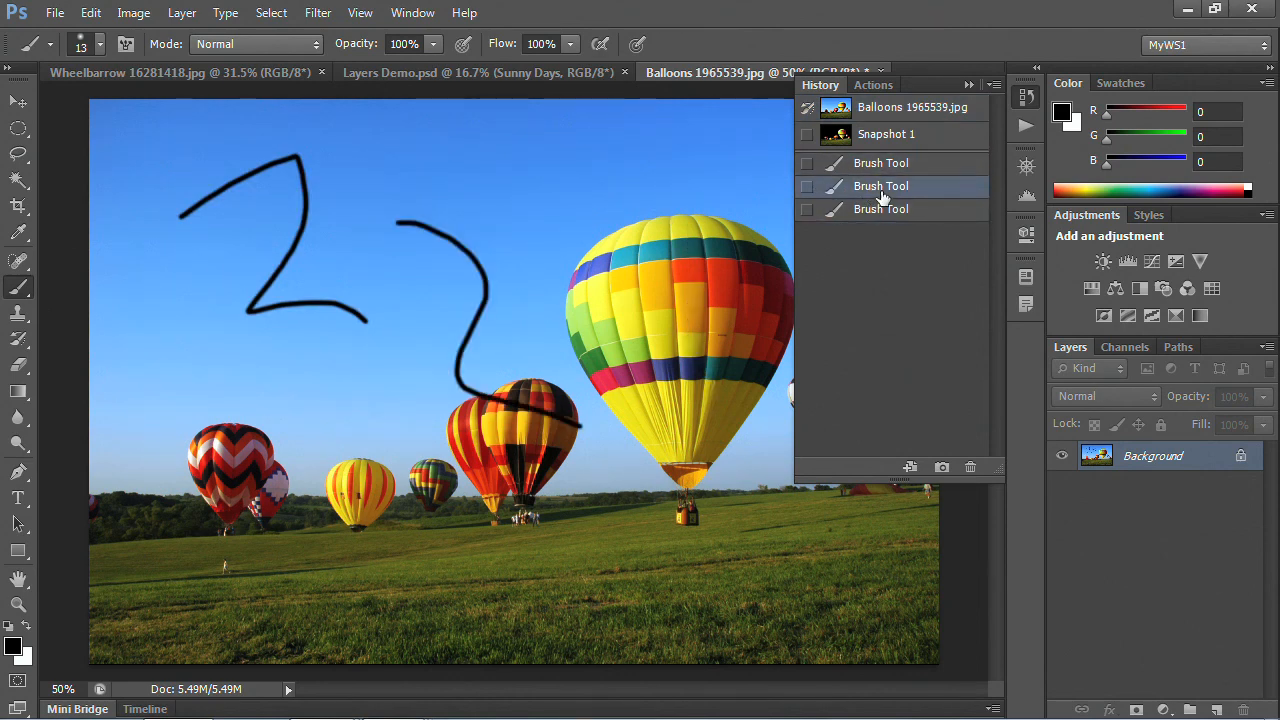
Delete the second Brush Tool state from the history and compare the two remaining states, finishing on the first
mouse_move(886, 193)
mouse_down()
mouse_move(974, 297)
mouse_move(970, 467)
mouse_up()
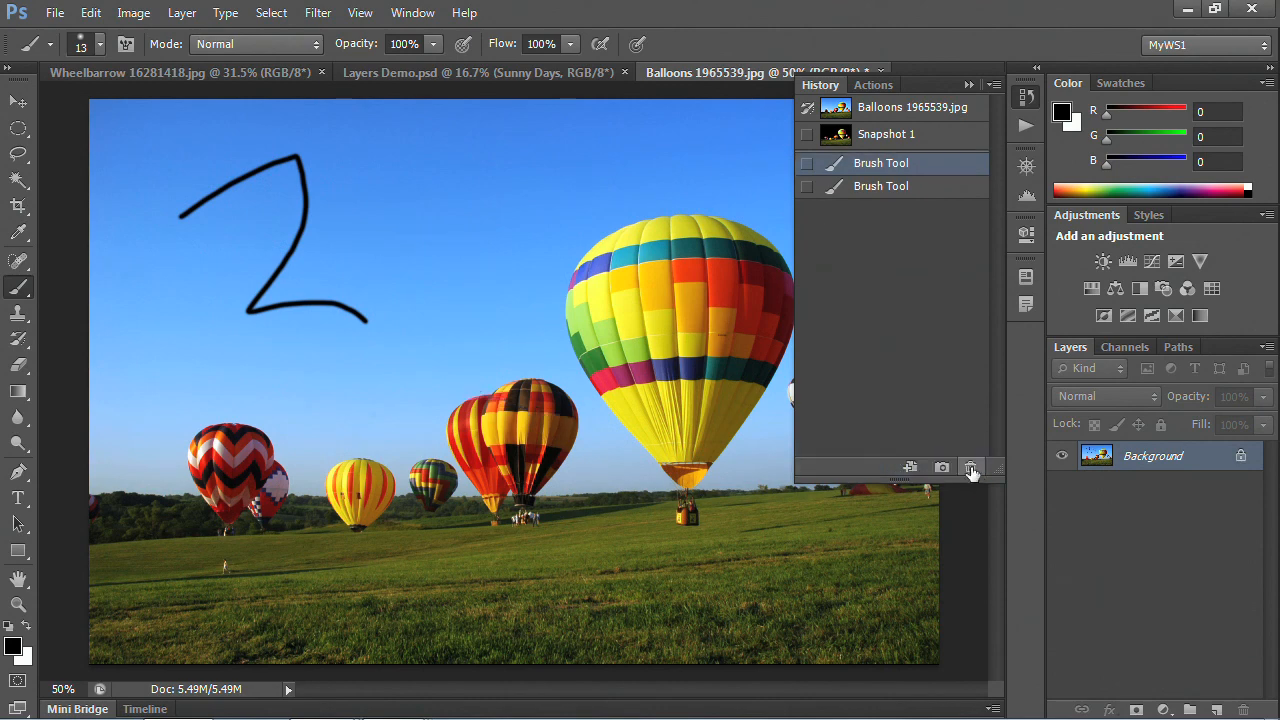
click(847, 189)
click(860, 172)
Review the Allow Non-Linear History setting, cancel the History Options, and select the last Brush Tool state
click(993, 85)
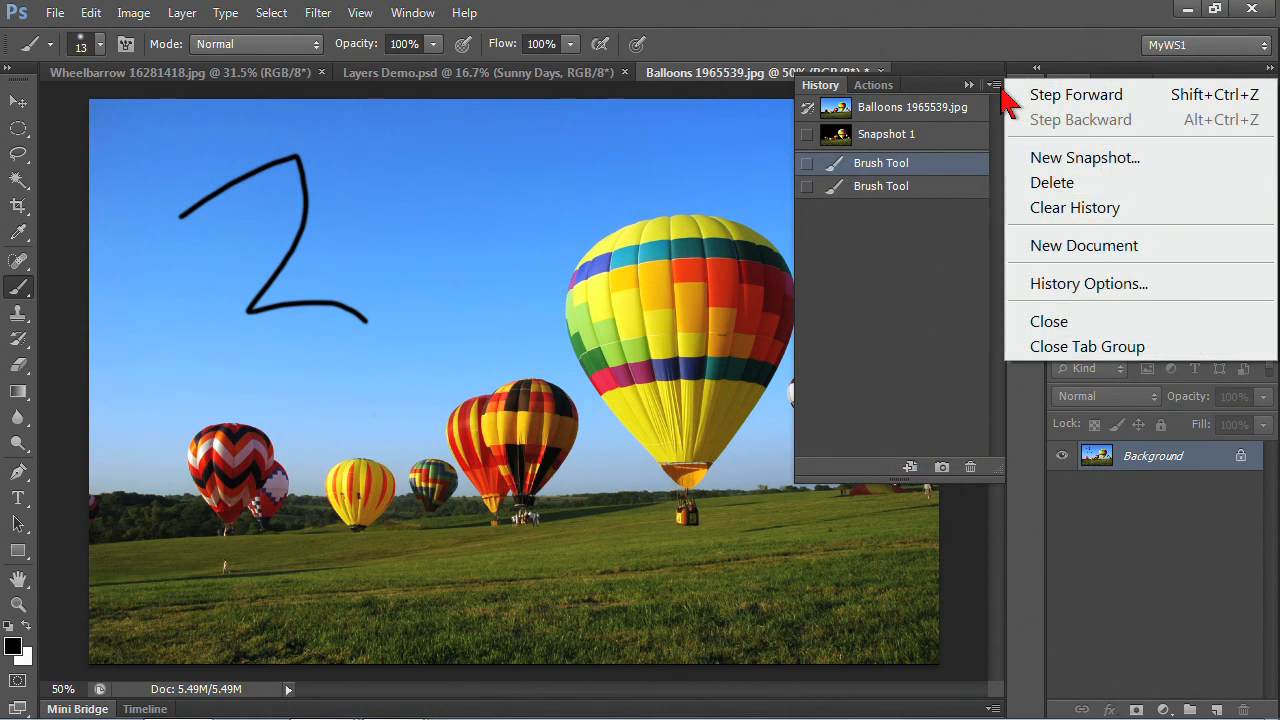
click(1075, 283)
click(451, 259)
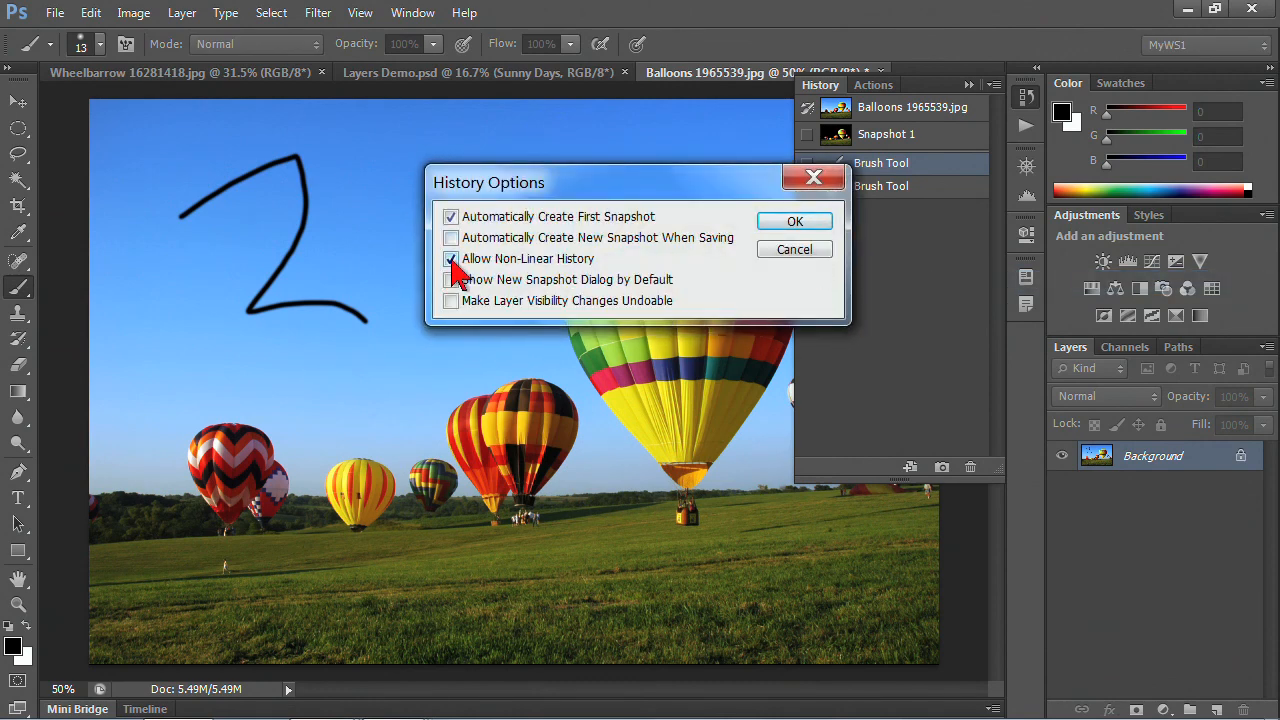
click(782, 248)
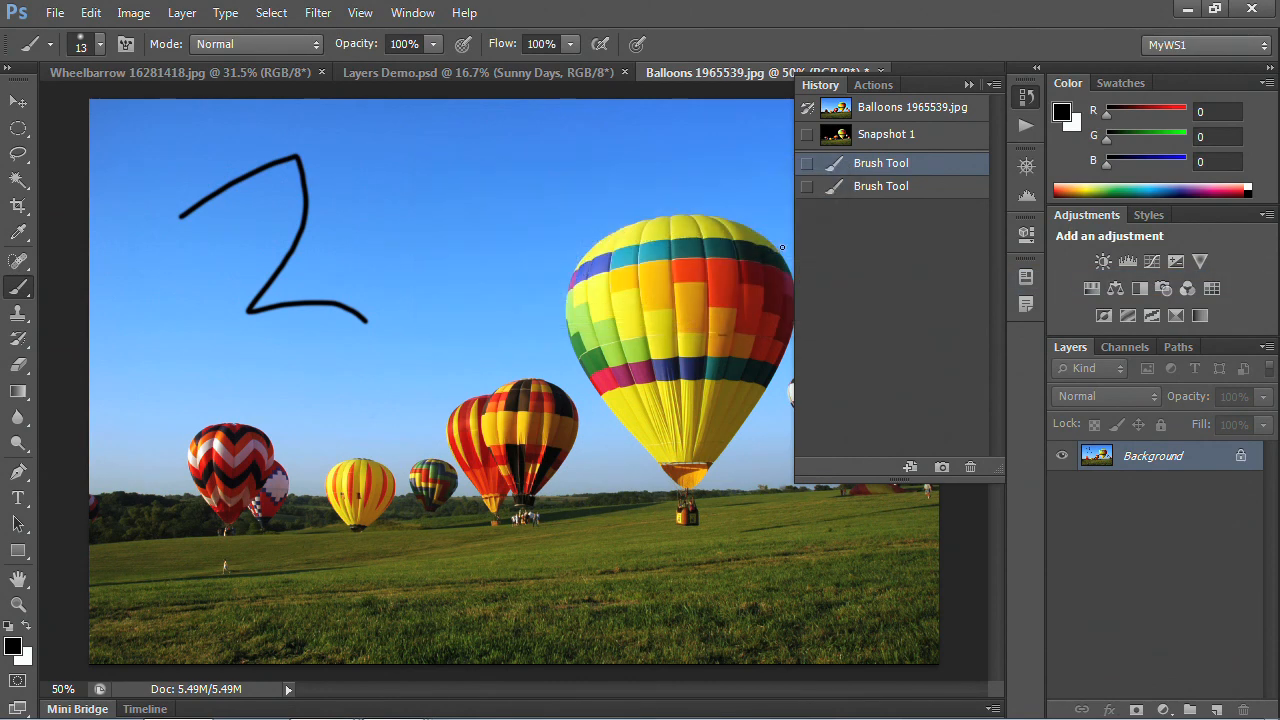
click(877, 188)
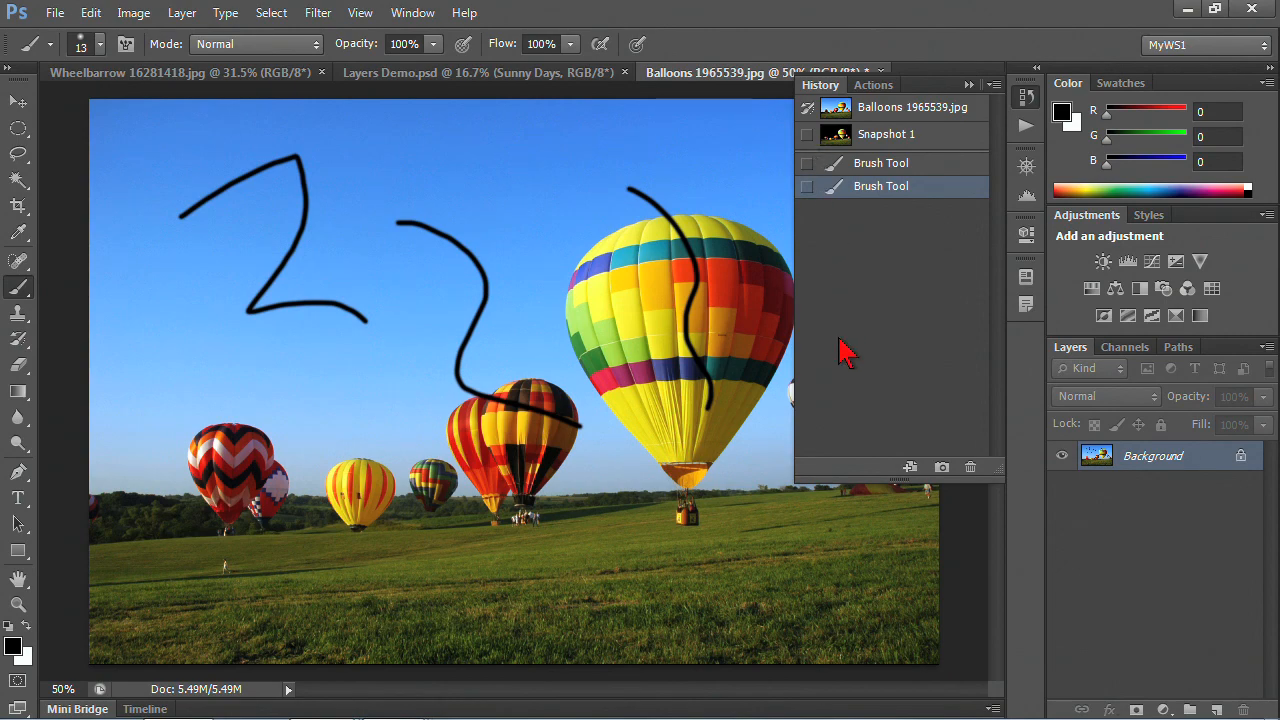
Examine the General and Performance preferences, including the slider for the number of History States
click(91, 14)
mouse_move(190, 695)
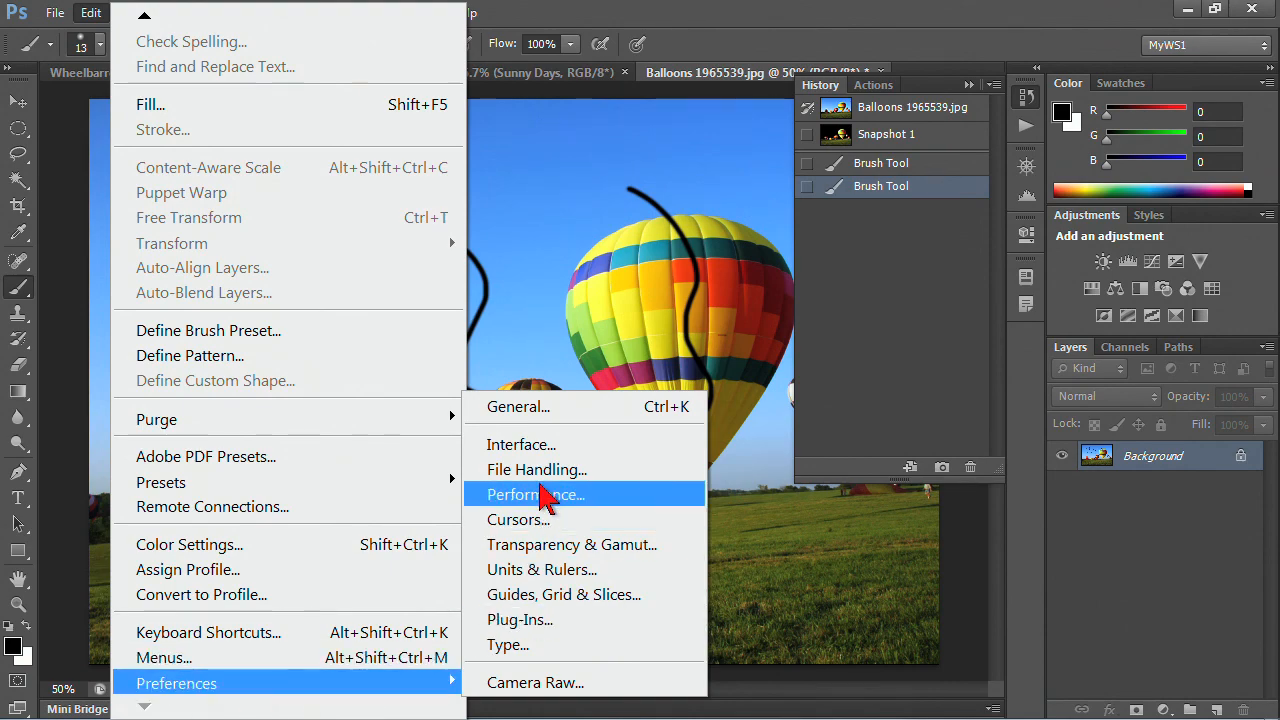
click(541, 476)
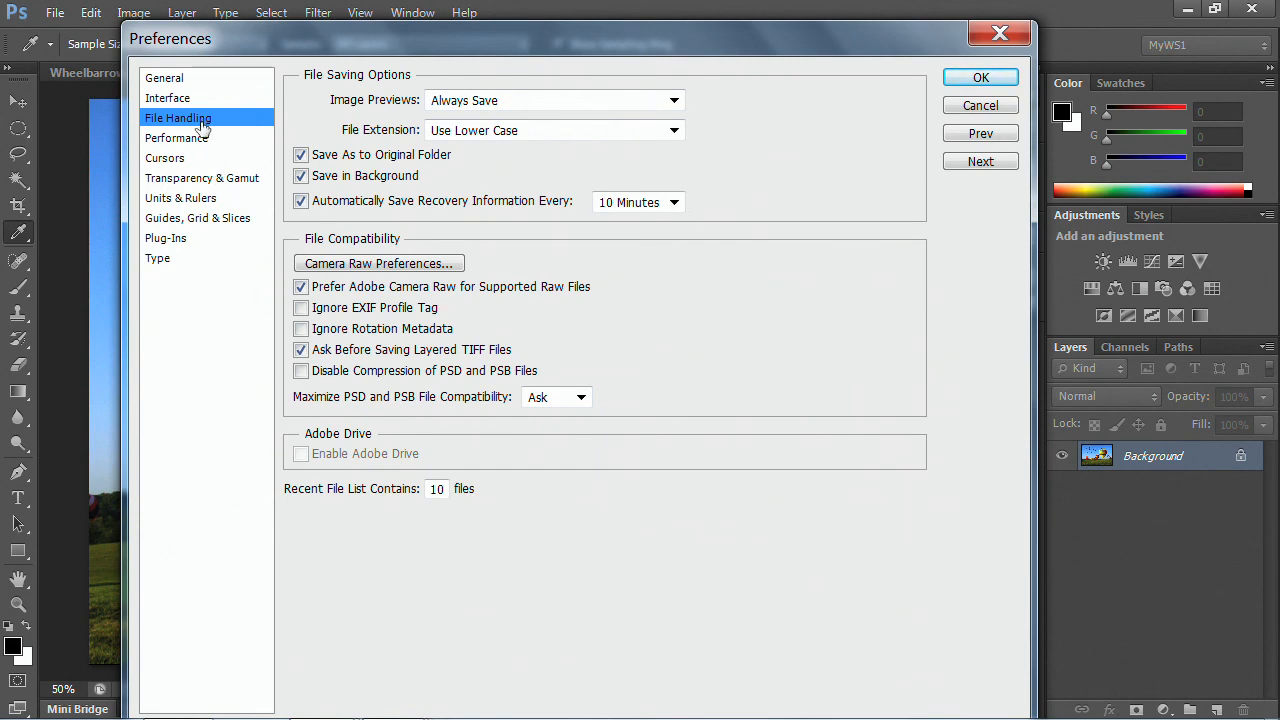
click(177, 80)
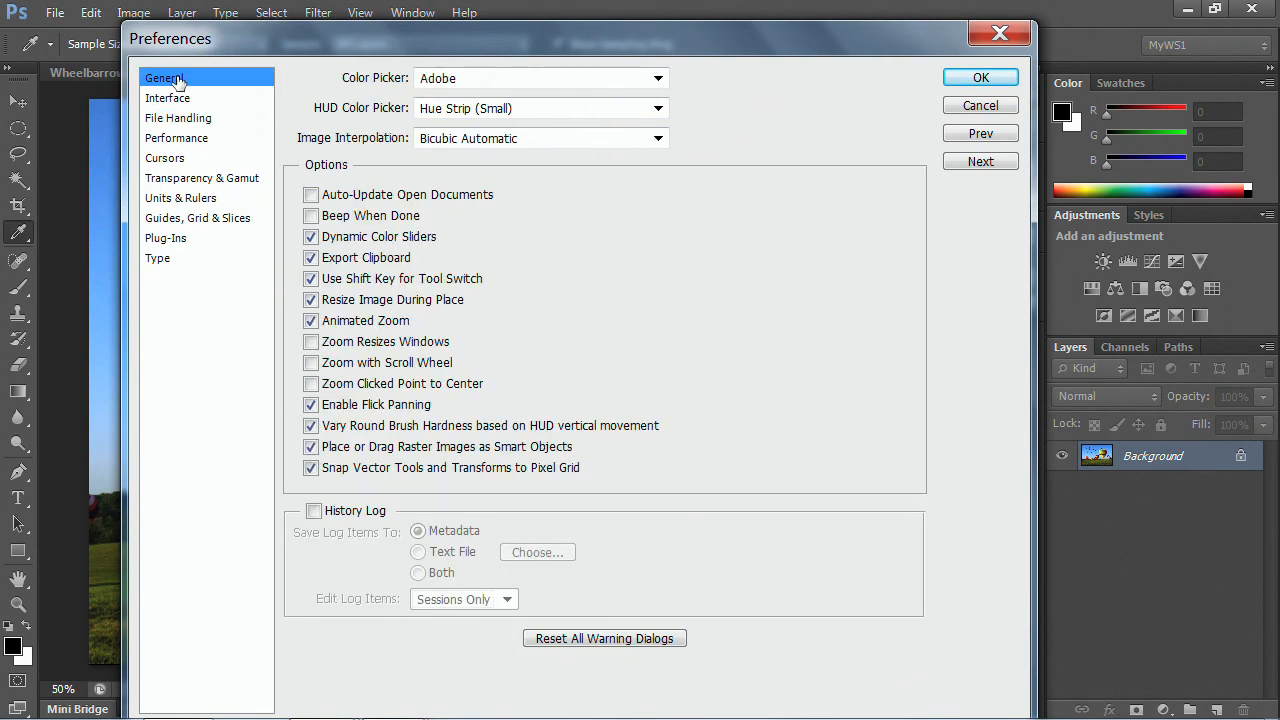
click(170, 140)
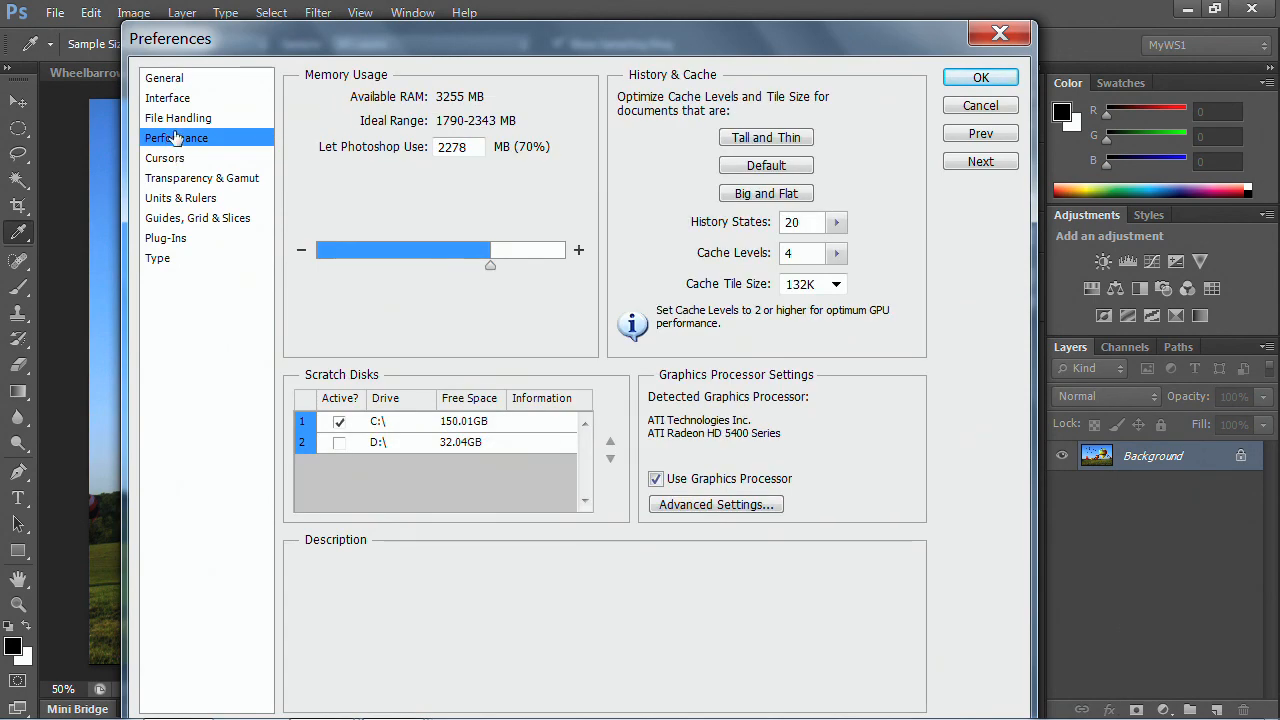
mouse_move(755, 240)
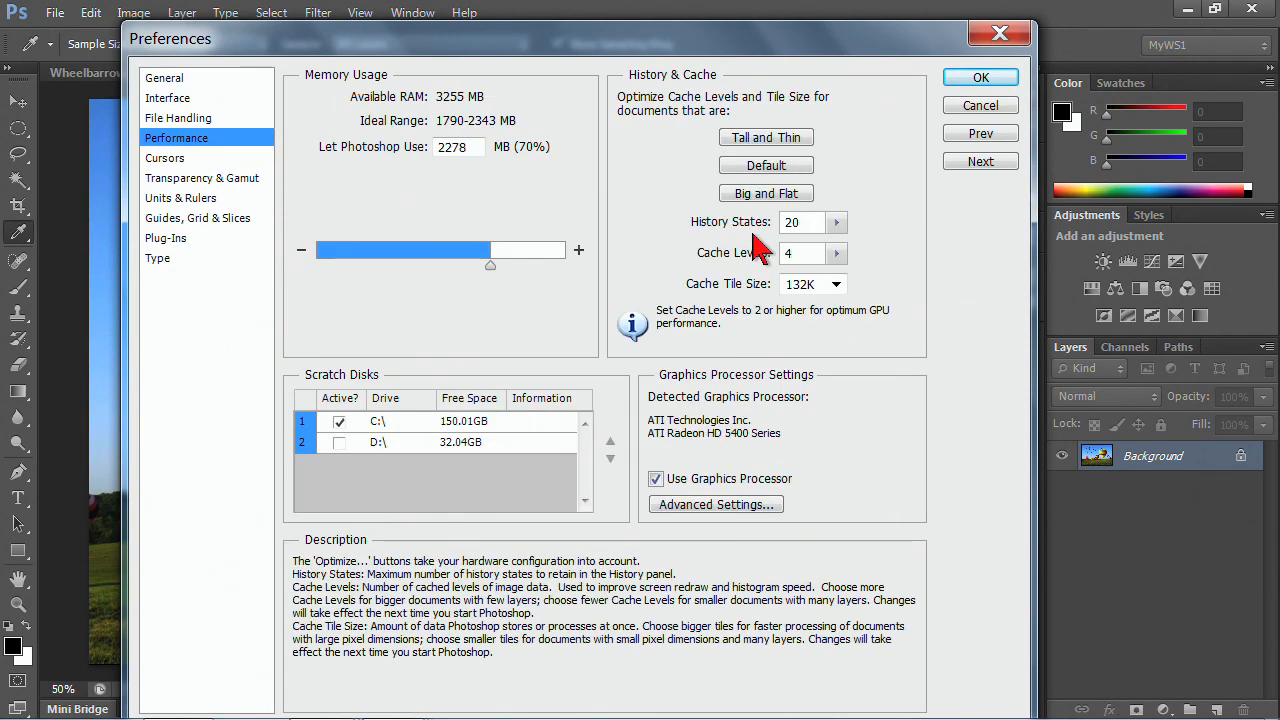
click(836, 223)
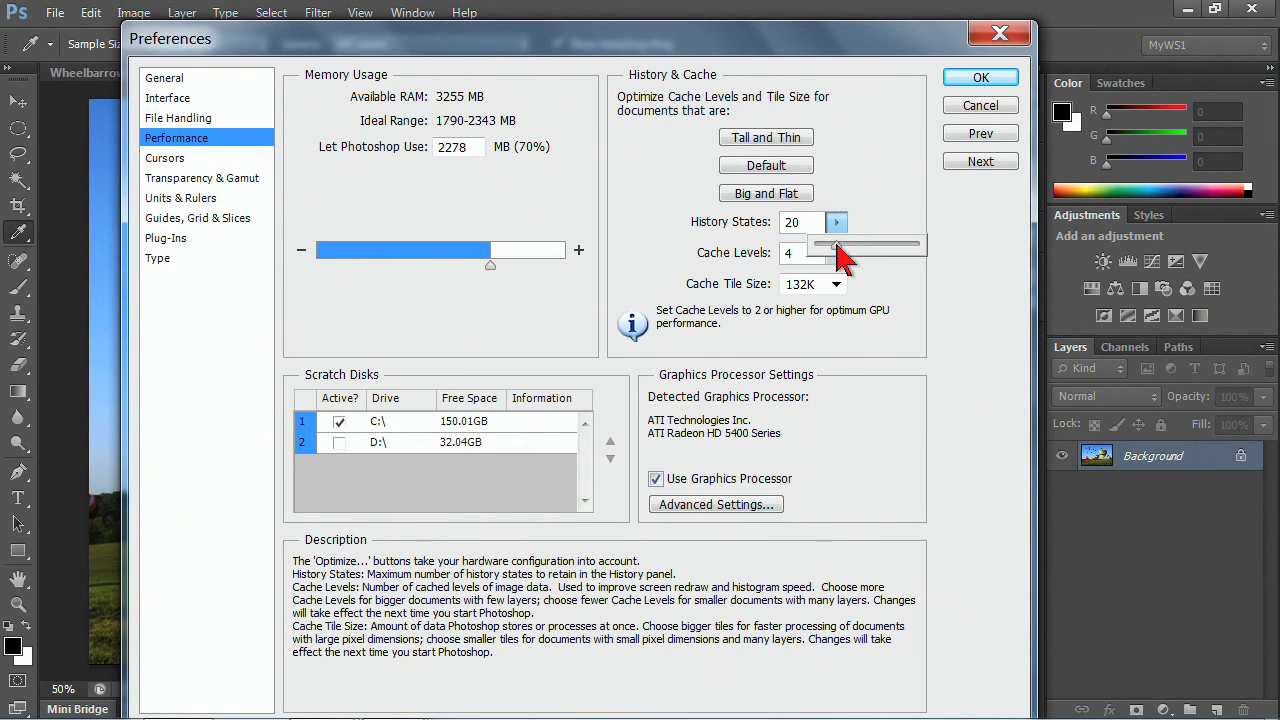
drag(836, 247, 852, 195)
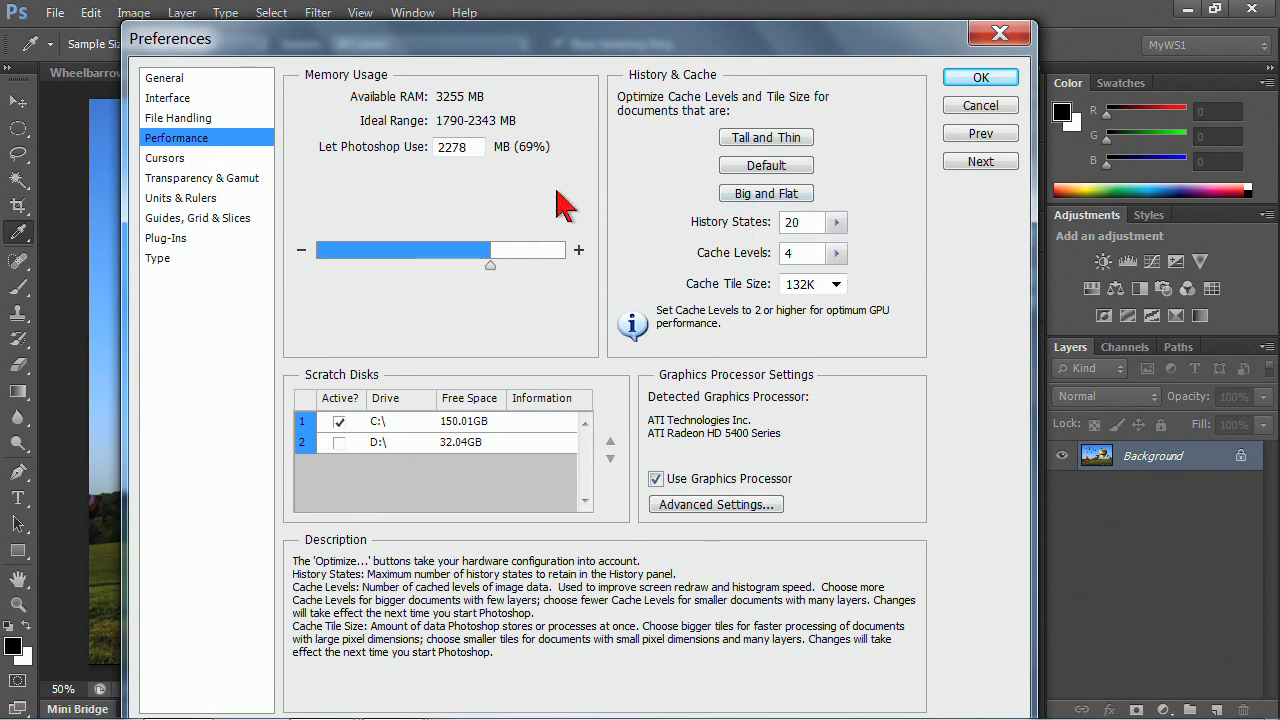
Switch Save in Background and automatic recovery saving off and back on in the File Handling preferences, and cancel the preferences
click(158, 121)
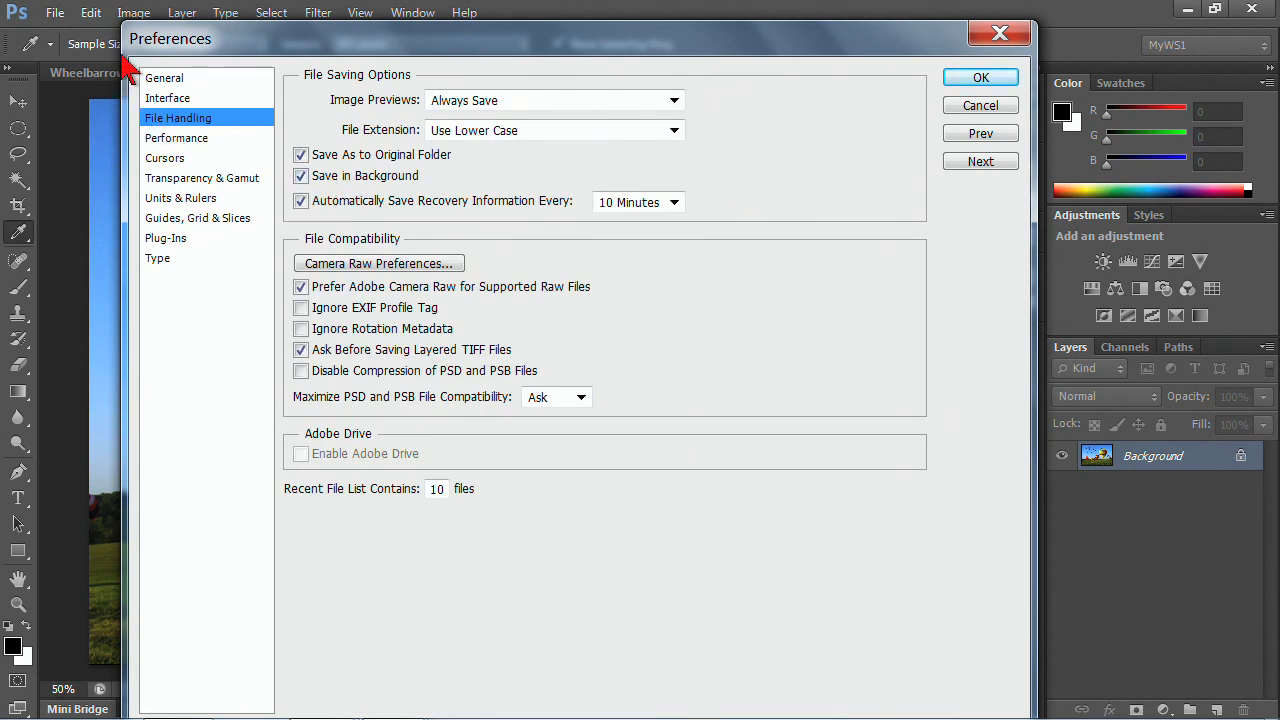
click(330, 176)
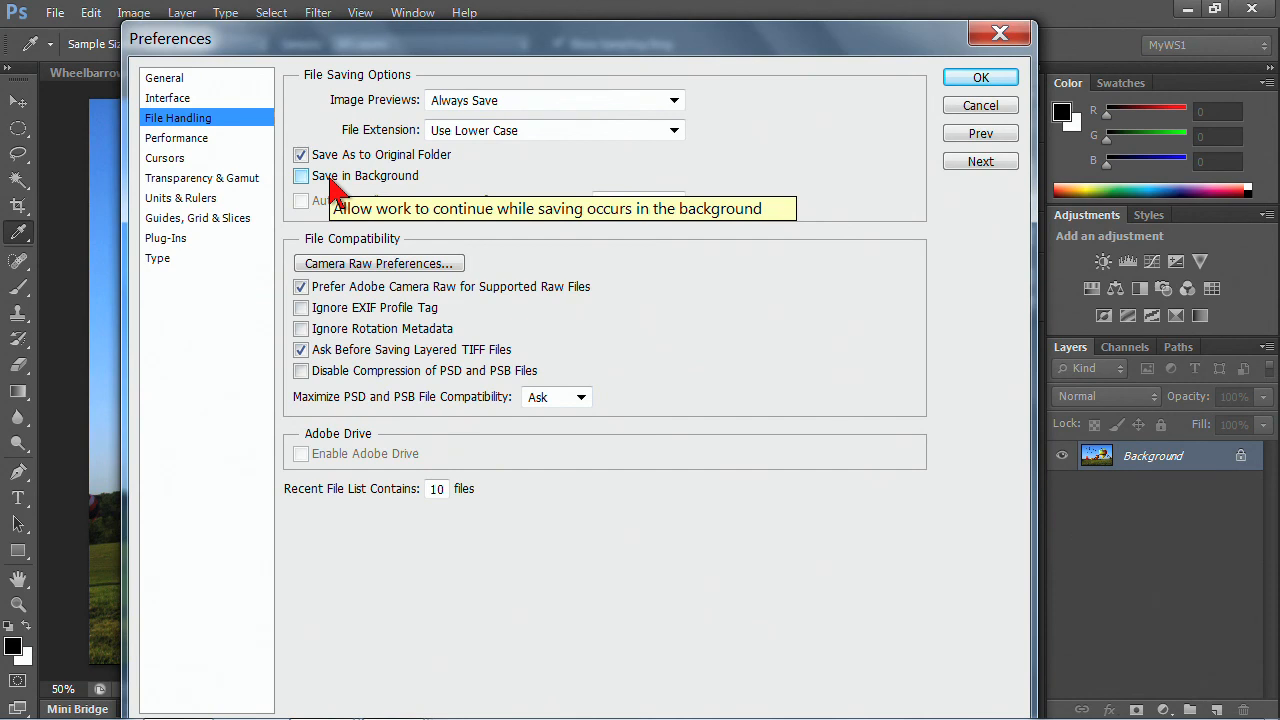
click(307, 177)
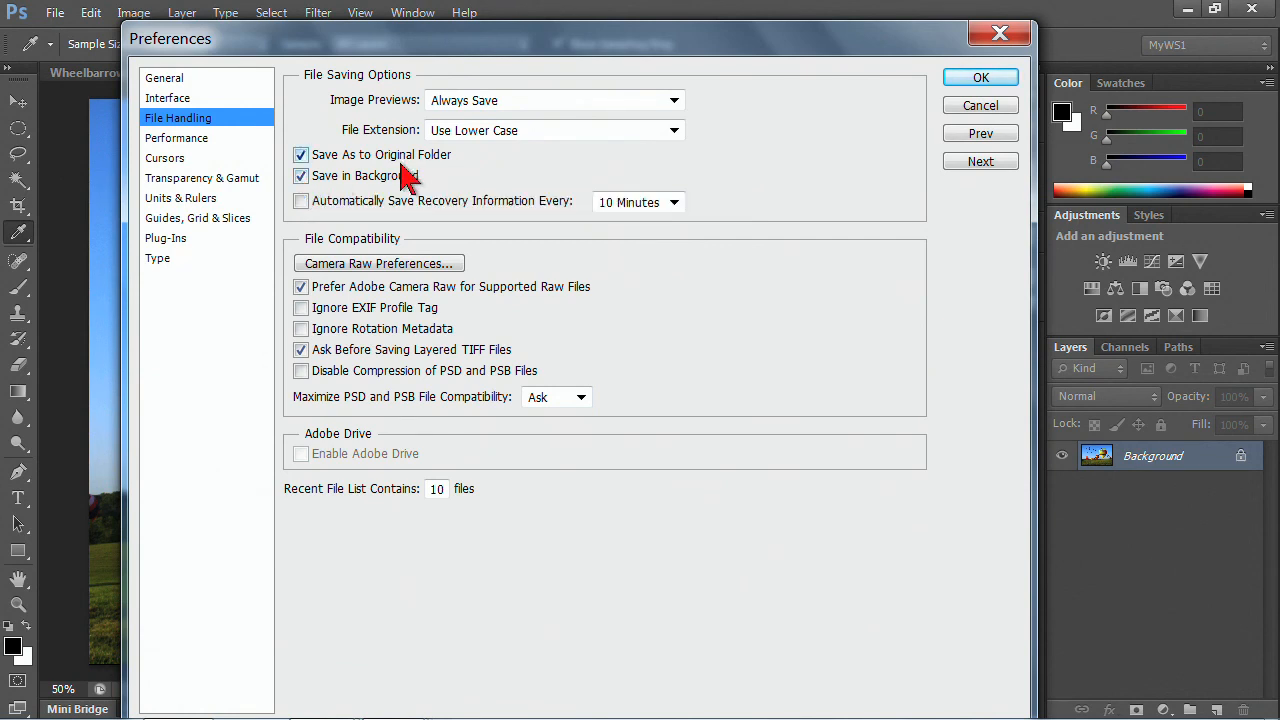
click(302, 203)
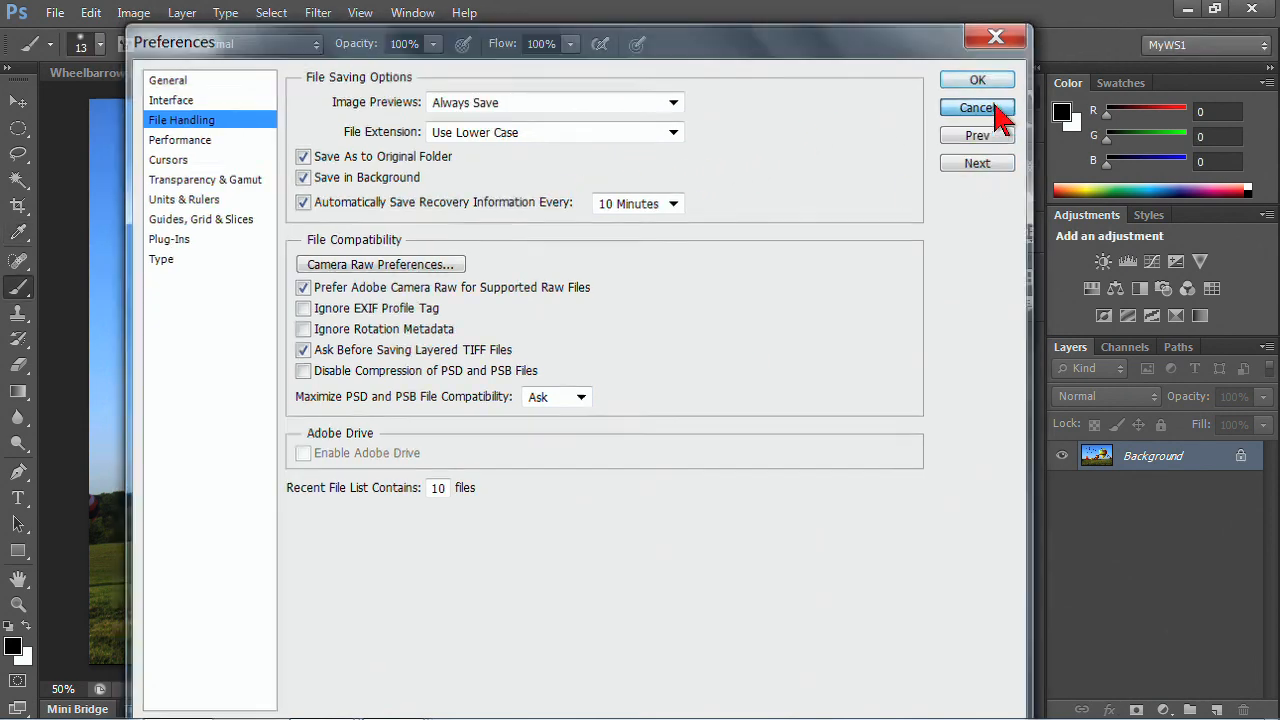
click(995, 108)
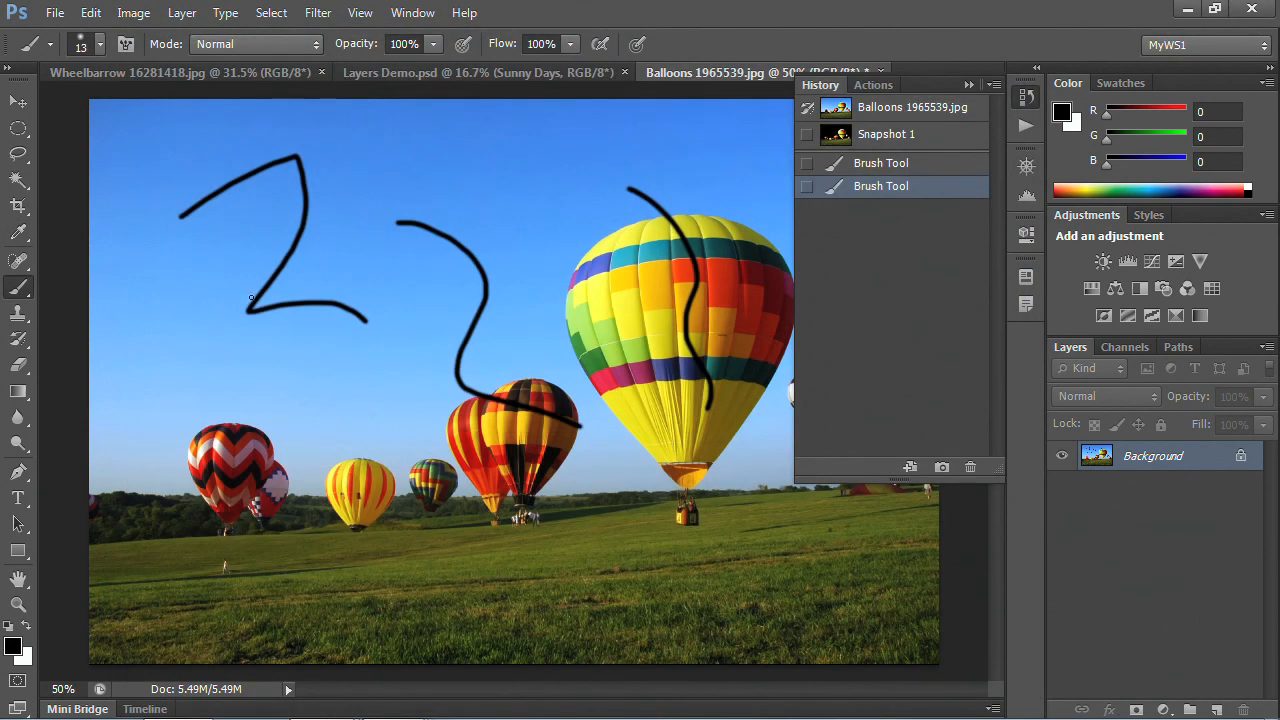